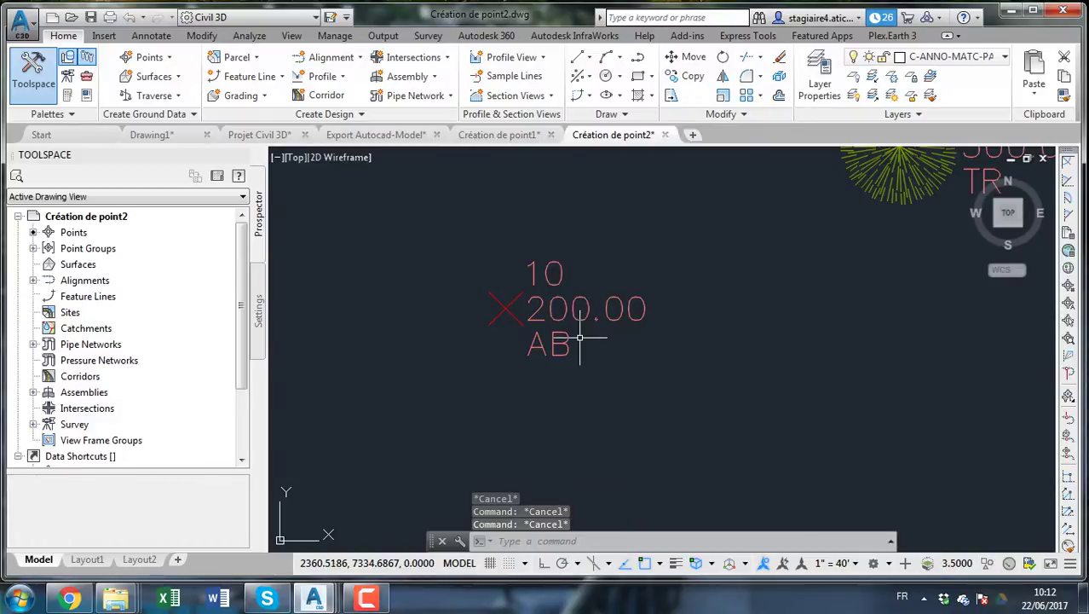
Open the Civil 3D description key set of the drawing's point settings for editing its keys.
{"action": "scroll", "coordinate": [567, 373], "scroll_direction": "down", "scroll_amount": 2}
{"action": "scroll", "coordinate": [569, 372], "scroll_direction": "down", "scroll_amount": 1}
{"action": "scroll", "coordinate": [678, 299], "scroll_direction": "up", "scroll_amount": 1}
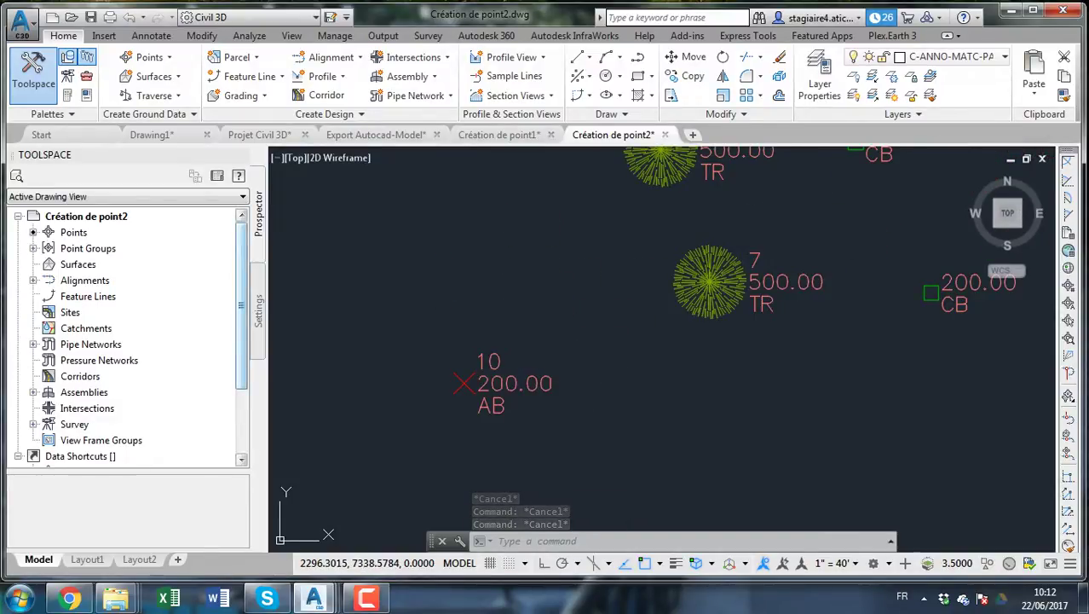
{"action": "left_click", "coordinate": [258, 311]}
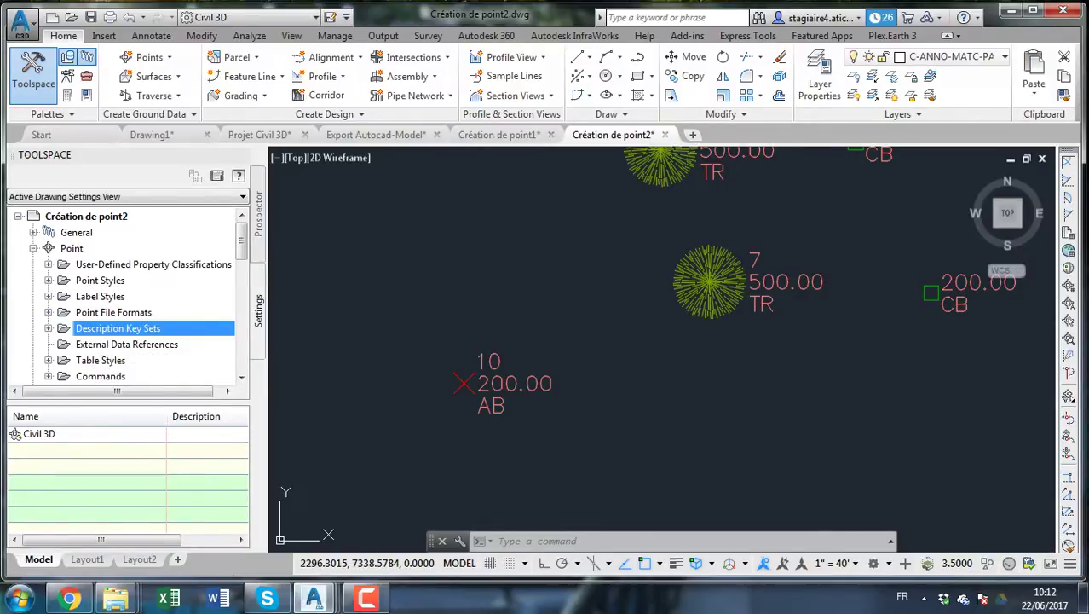
{"action": "left_click", "coordinate": [48, 329]}
{"action": "left_click", "coordinate": [106, 345]}
{"action": "right_click", "coordinate": [105, 344]}
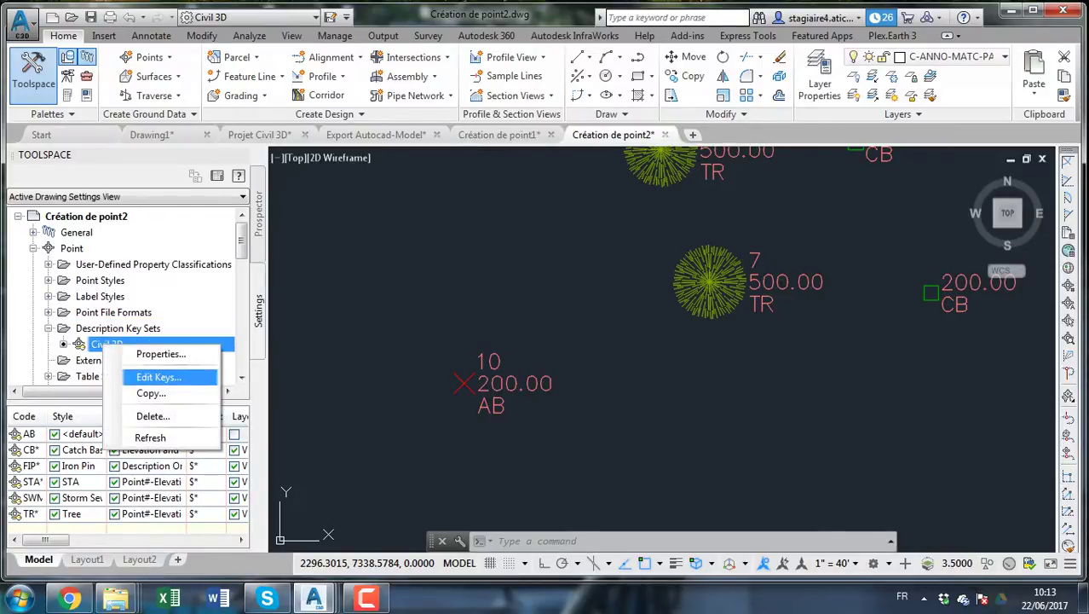
{"action": "left_click", "coordinate": [158, 375]}
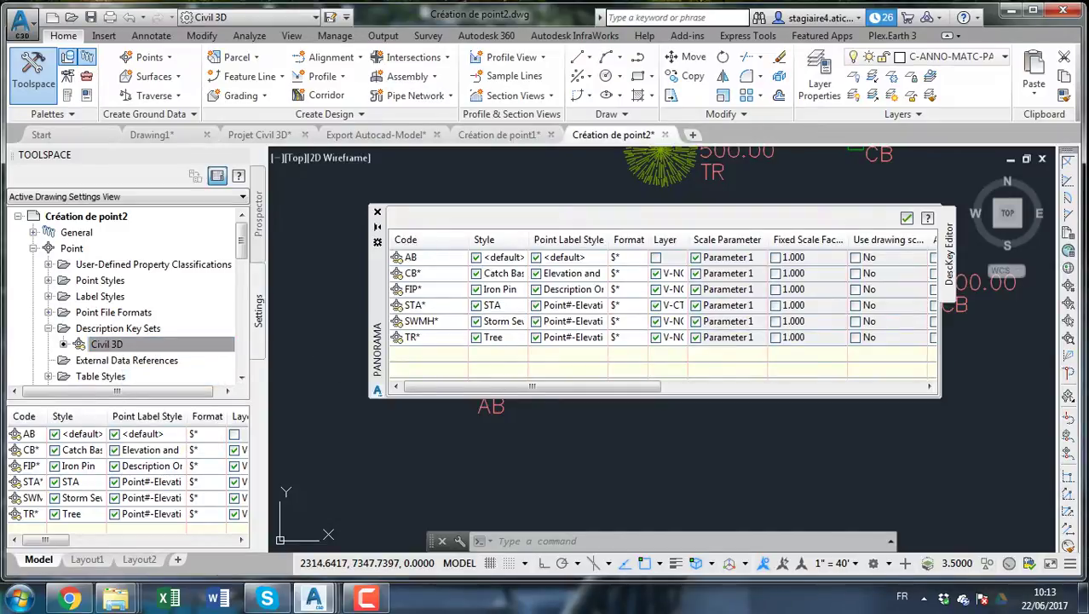
{"action": "right_click", "coordinate": [580, 305]}
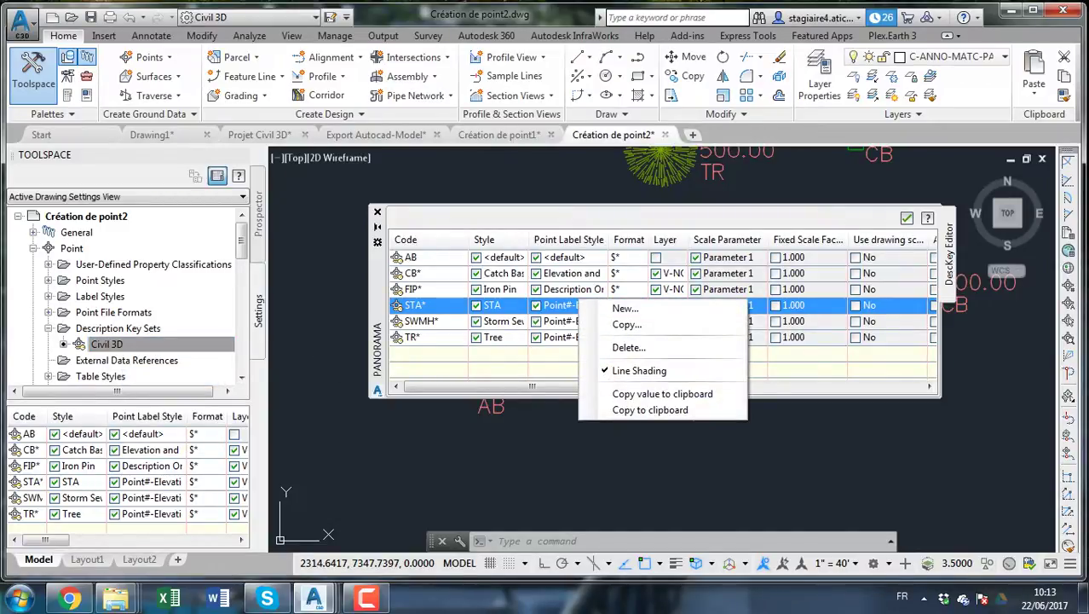
{"action": "key", "text": "Escape"}
{"action": "left_click", "coordinate": [515, 365]}
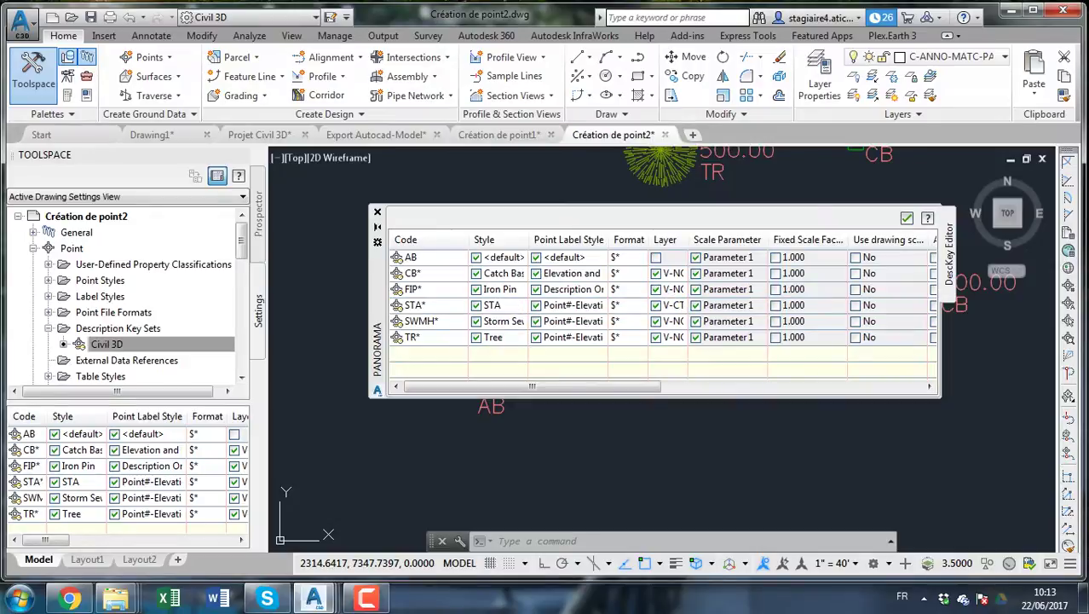
{"action": "right_click", "coordinate": [515, 365]}
{"action": "right_click", "coordinate": [713, 363]}
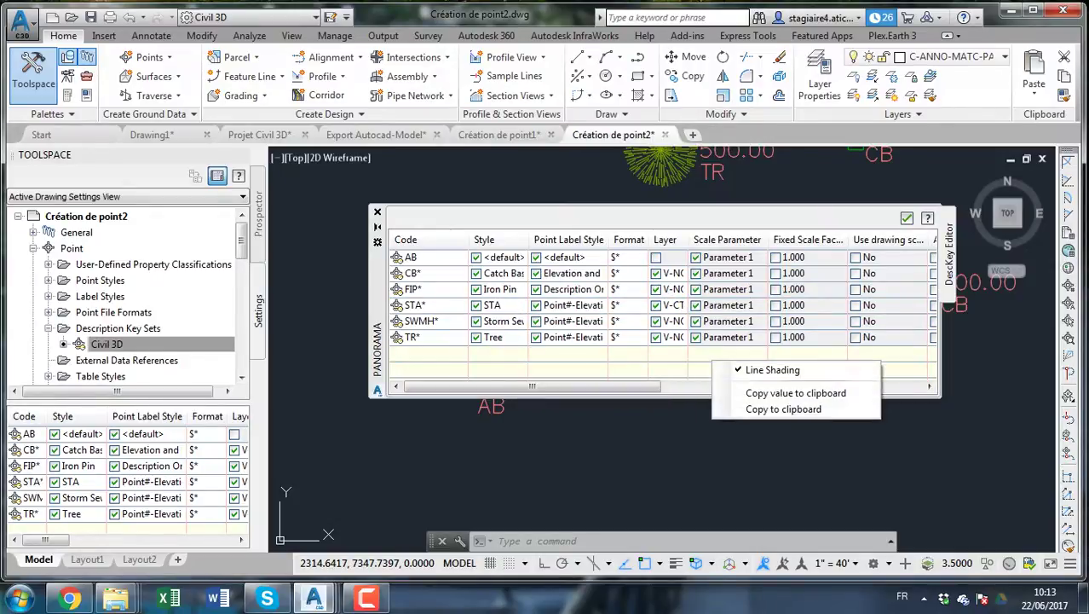
{"action": "left_click", "coordinate": [682, 353]}
{"action": "left_click", "coordinate": [682, 337]}
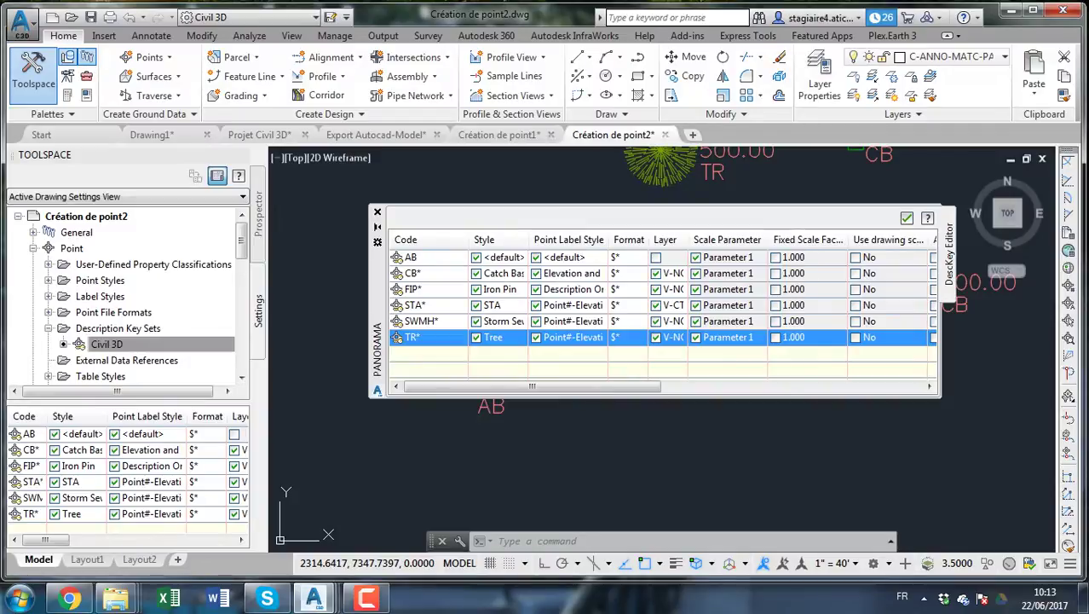
Change the code of the AB description key to AB*.
{"action": "left_click", "coordinate": [413, 258]}
{"action": "left_click", "coordinate": [411, 258]}
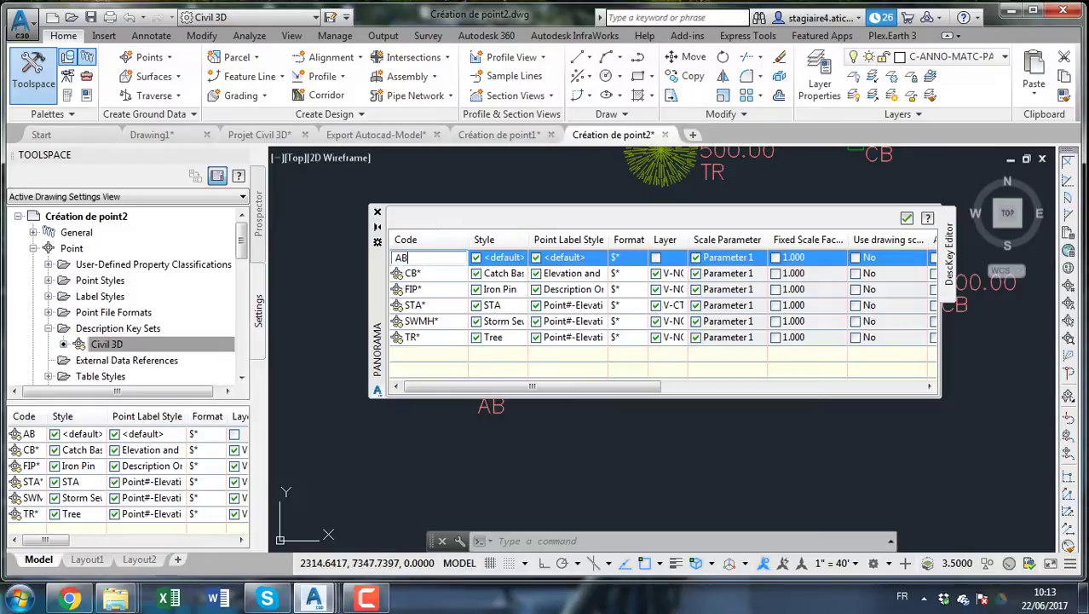
{"action": "key", "text": "Return"}
{"action": "type", "text": "*"}
{"action": "key", "text": "Return"}
Set the point style of the AB* description key to Tree.
{"action": "left_click", "coordinate": [504, 257]}
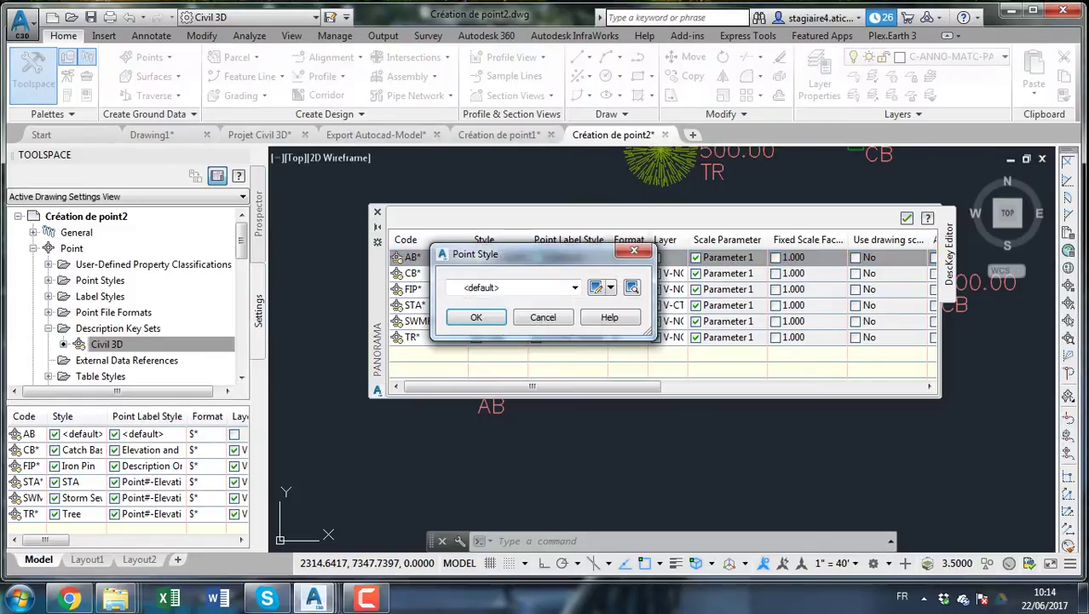
{"action": "left_click_drag", "start_coordinate": [539, 254], "coordinate": [767, 317]}
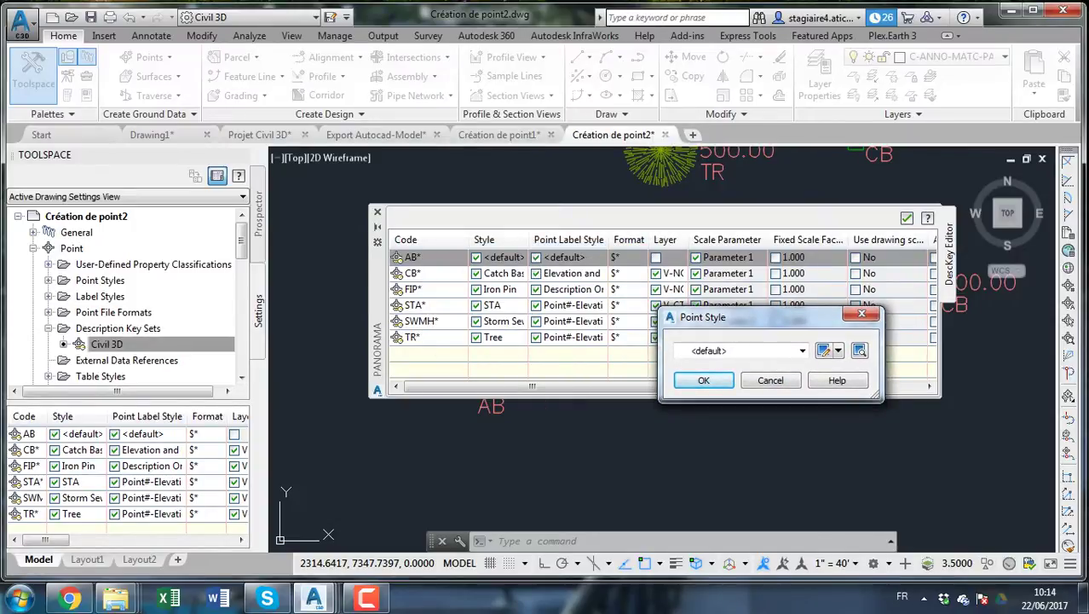
{"action": "left_click_drag", "start_coordinate": [767, 317], "coordinate": [767, 309]}
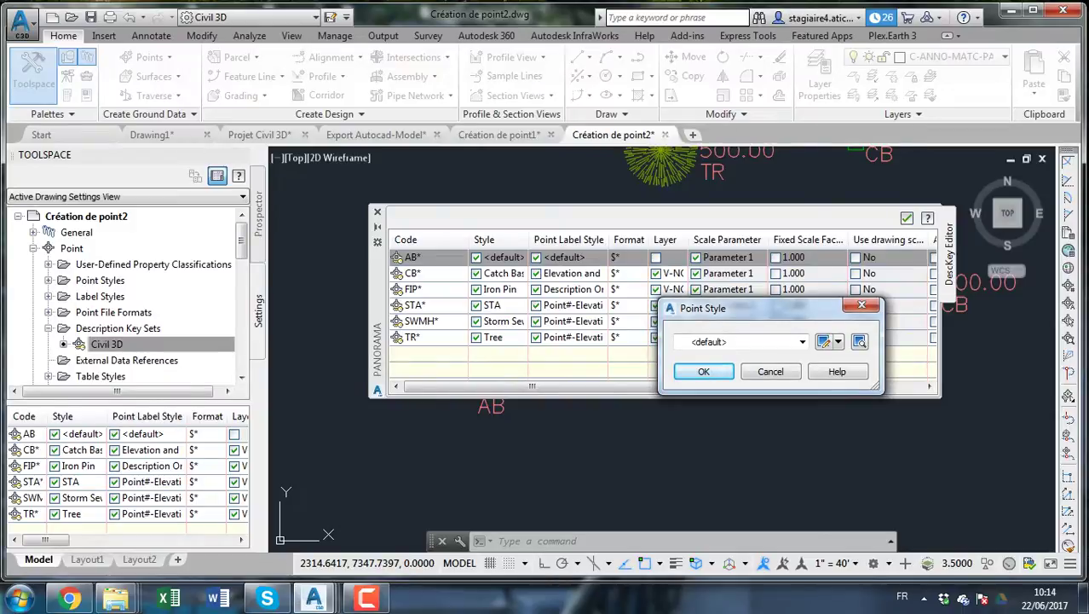
{"action": "left_click", "coordinate": [803, 342]}
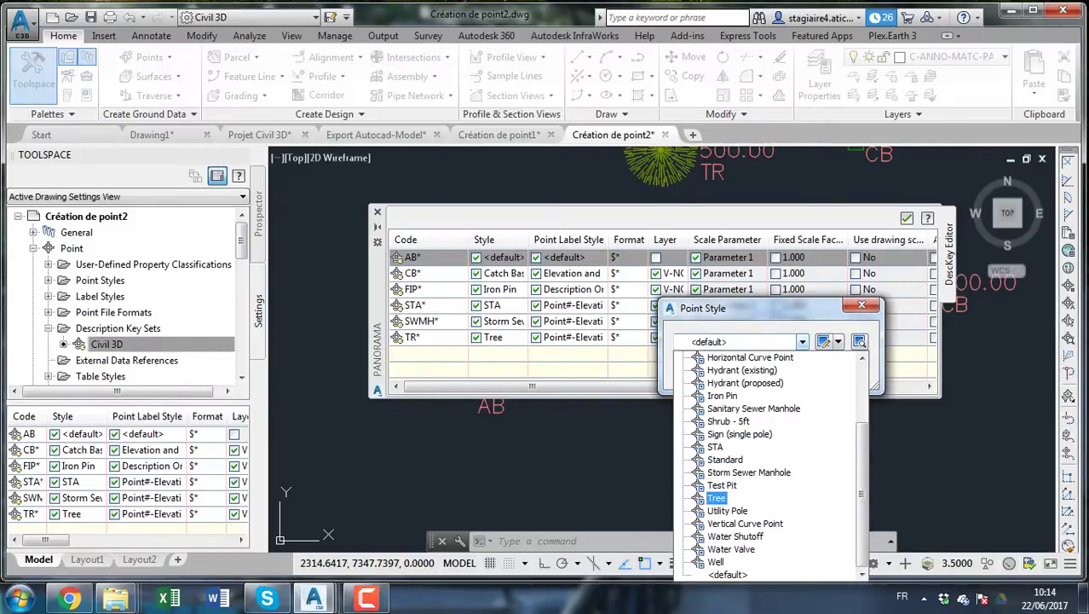
{"action": "left_click", "coordinate": [717, 497]}
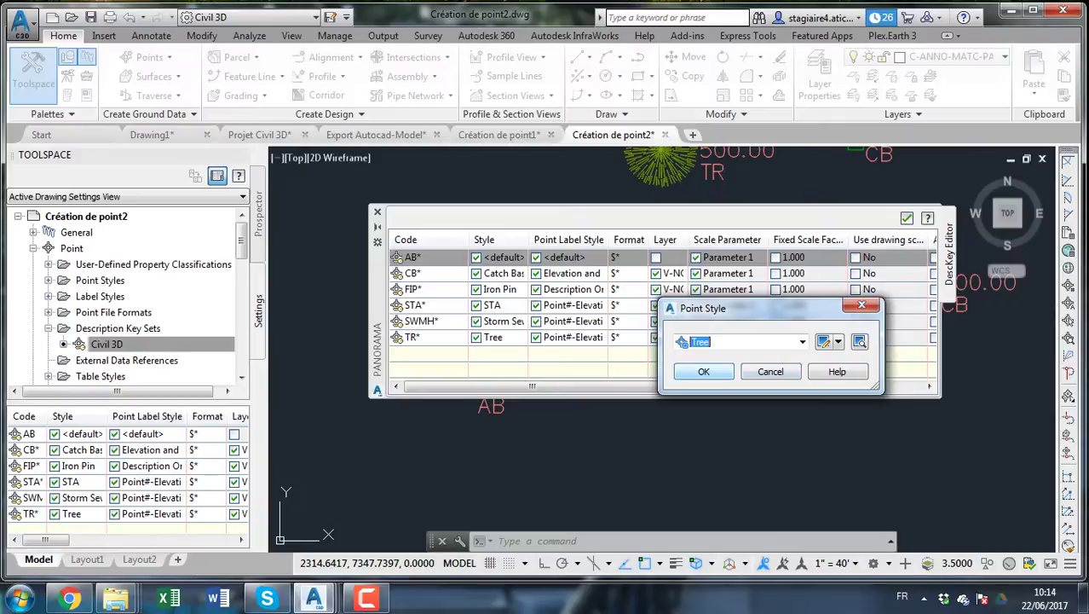
{"action": "left_click", "coordinate": [704, 371]}
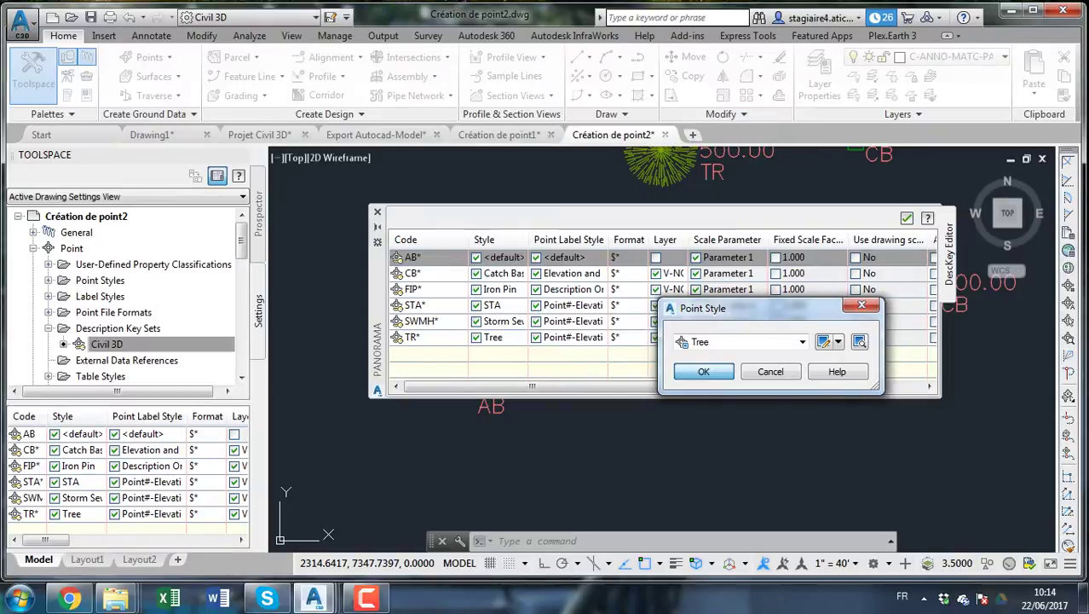
{"action": "key", "text": "Return"}
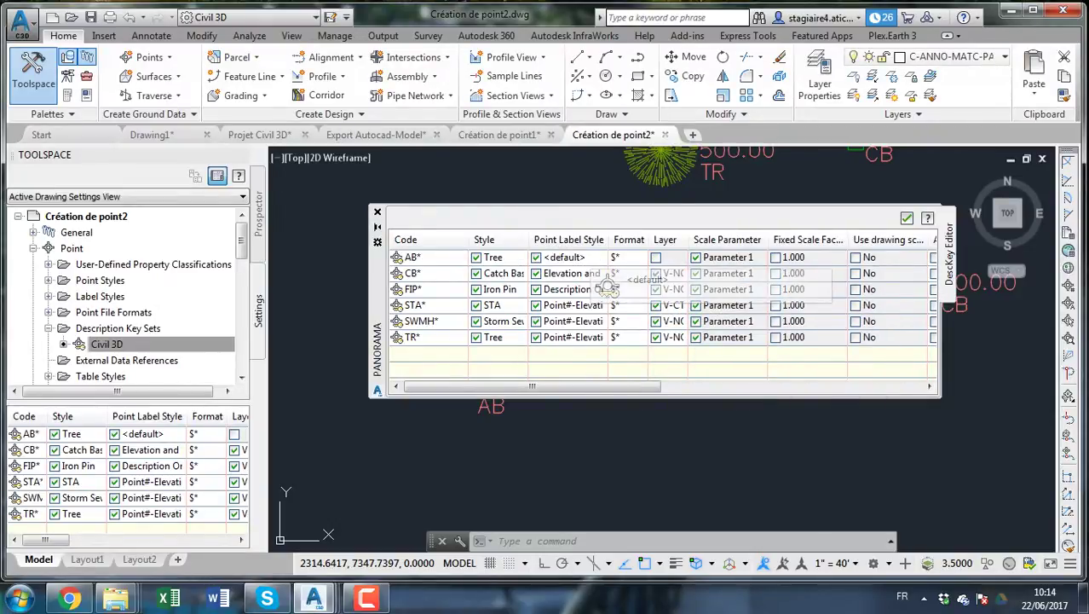
Set the point label style of the AB* description key to Elevation and Description.
{"action": "left_click", "coordinate": [573, 258]}
{"action": "left_click", "coordinate": [570, 258]}
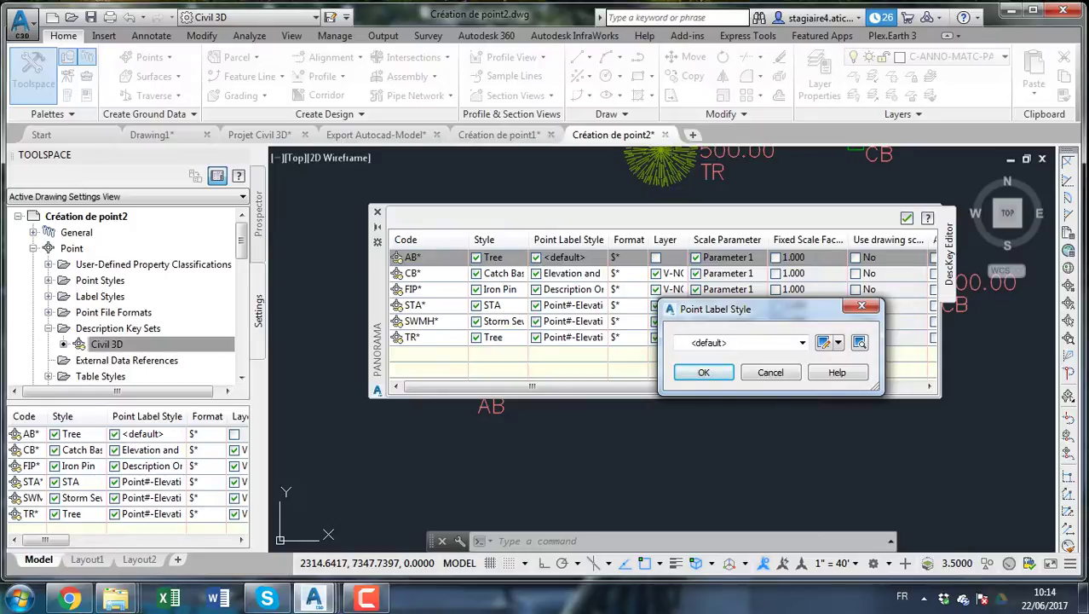
{"action": "left_click", "coordinate": [802, 343]}
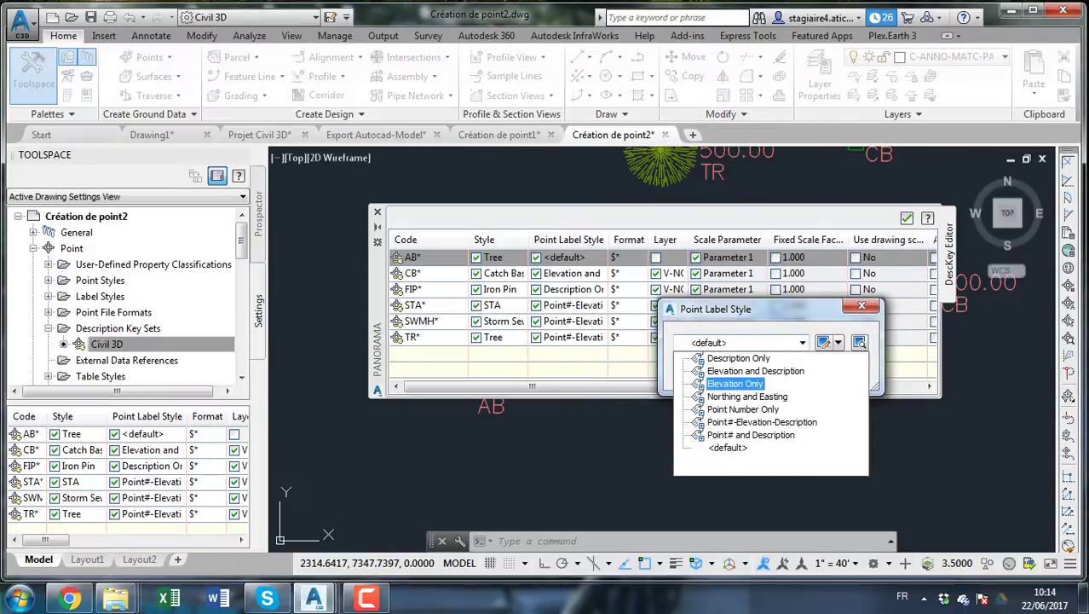
{"action": "key", "text": "Down"}
{"action": "key", "text": "Up"}
{"action": "key", "text": "Up"}
{"action": "key", "text": "Return"}
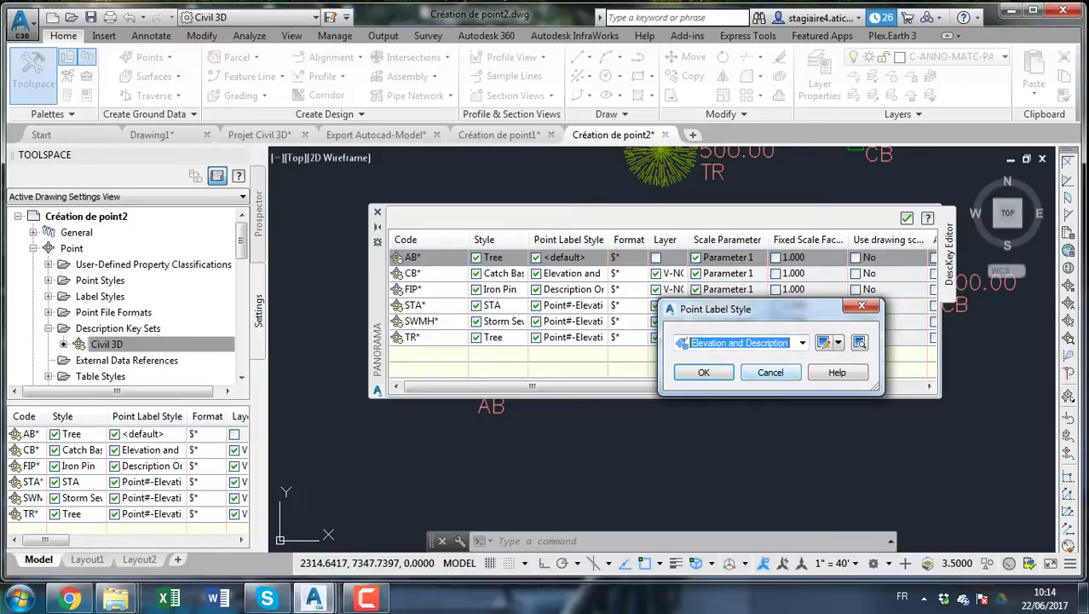
{"action": "key", "text": "Return"}
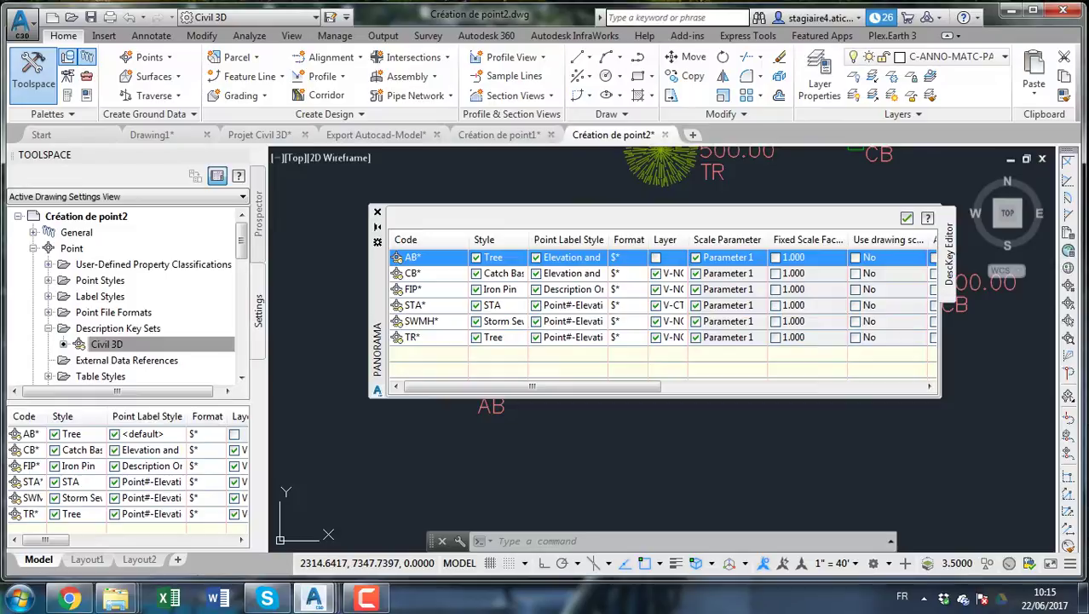
Enable the layer setting for the AB* description key, keeping Elevation and Description as its label style.
{"action": "left_click", "coordinate": [657, 257]}
{"action": "left_click_drag", "start_coordinate": [532, 387], "coordinate": [584, 387]}
{"action": "left_click", "coordinate": [546, 257]}
{"action": "left_click", "coordinate": [546, 258]}
{"action": "left_click", "coordinate": [462, 258]}
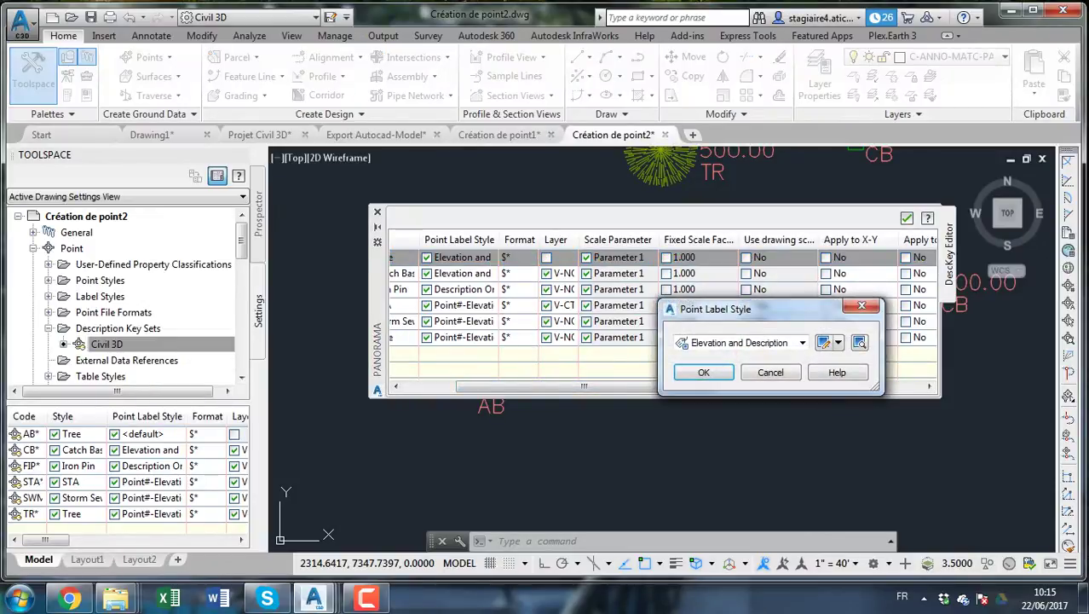
{"action": "left_click", "coordinate": [706, 371]}
{"action": "left_click", "coordinate": [547, 257]}
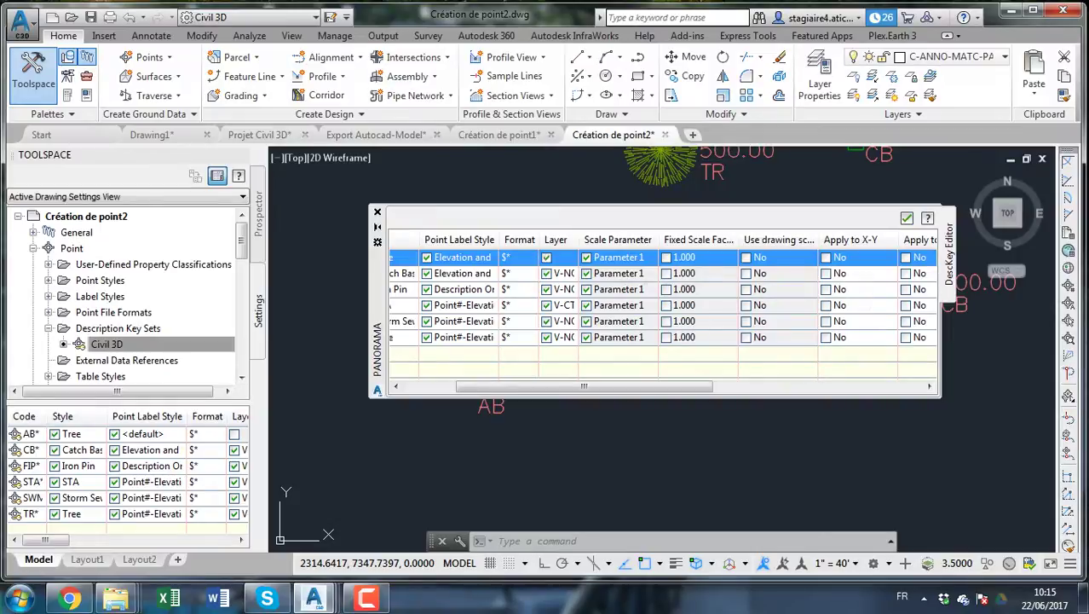
Assign layer 0 to the AB* description key.
{"action": "left_click", "coordinate": [562, 257]}
{"action": "left_click", "coordinate": [560, 386]}
{"action": "key", "text": "Escape"}
{"action": "left_click", "coordinate": [563, 257]}
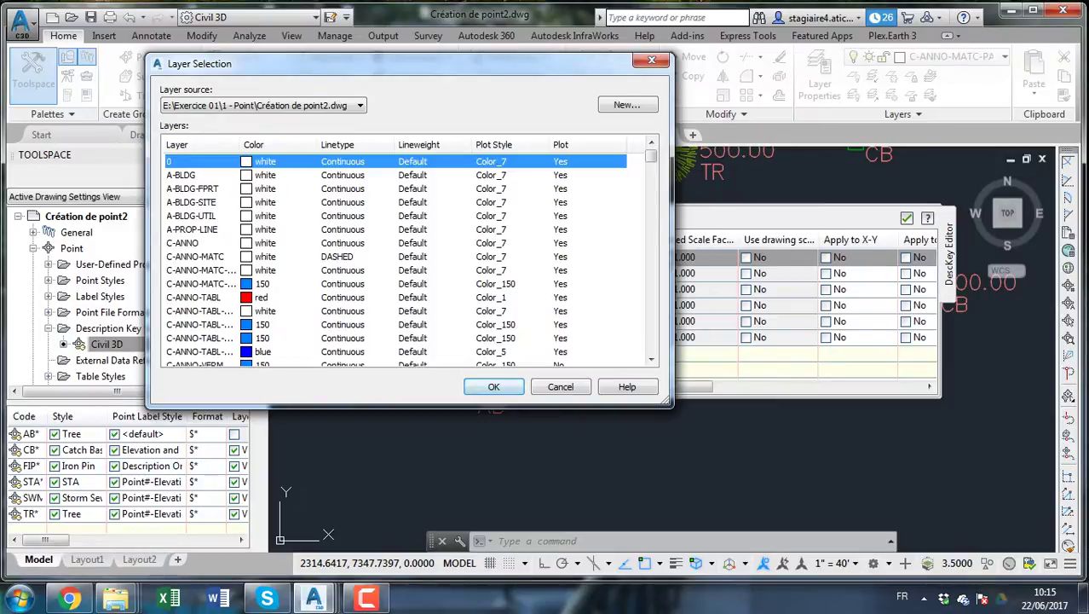
{"action": "left_click", "coordinate": [494, 387]}
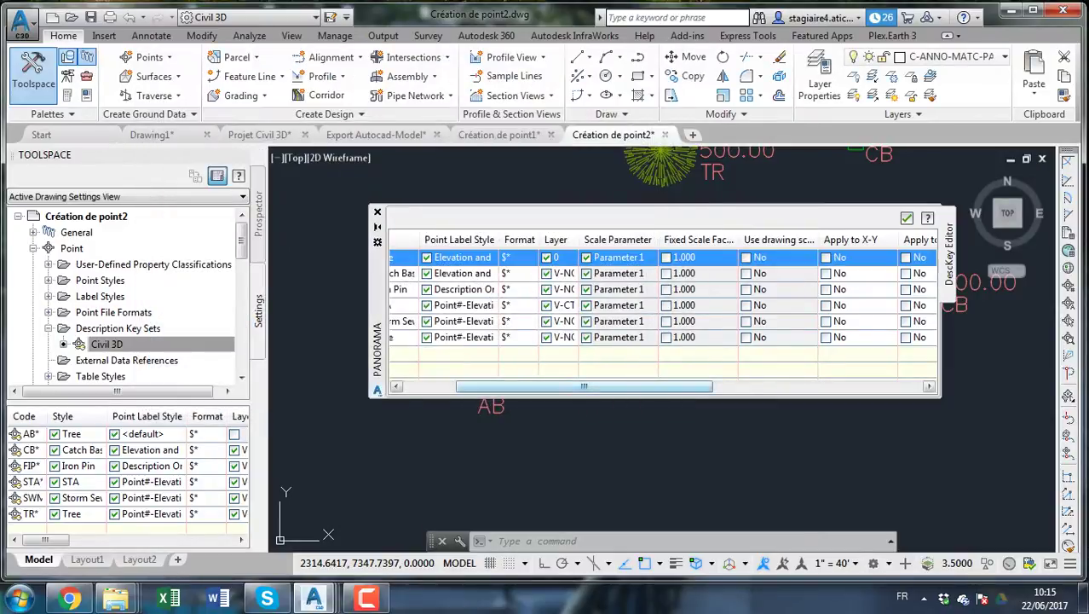
Assign the layer C-ANNO-TABL to the AB* description key and close the key editor.
{"action": "left_click", "coordinate": [558, 256]}
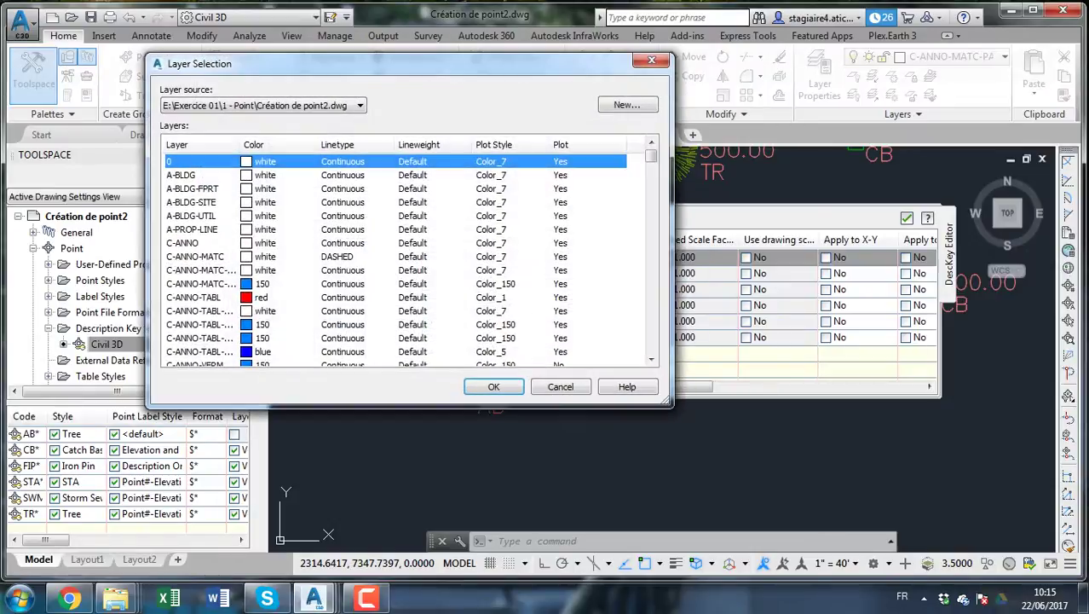
{"action": "left_click", "coordinate": [196, 297]}
{"action": "left_click", "coordinate": [493, 386]}
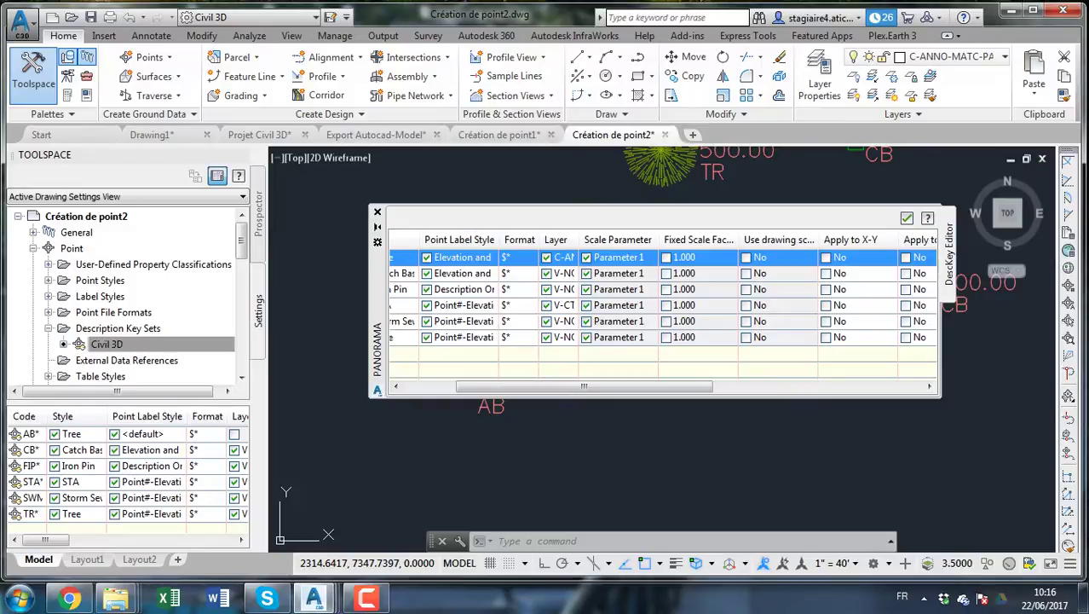
{"action": "mouse_move", "coordinate": [584, 387]}
{"action": "left_mouse_down"}
{"action": "mouse_move", "coordinate": [670, 387]}
{"action": "mouse_move", "coordinate": [532, 387]}
{"action": "left_mouse_up"}
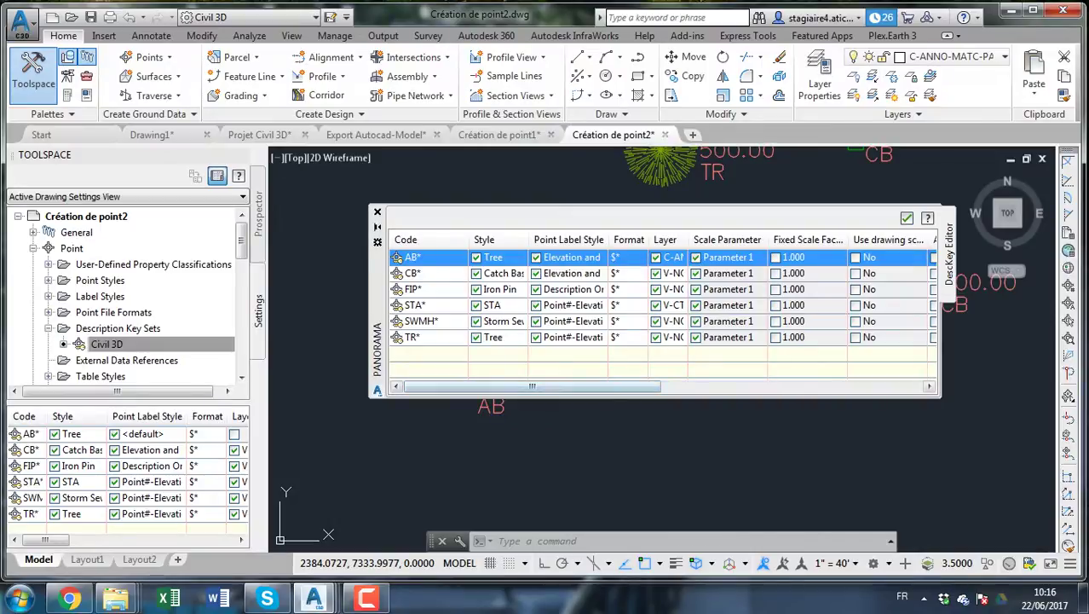
{"action": "scroll", "coordinate": [662, 307], "scroll_direction": "right", "scroll_amount": 5}
{"action": "scroll", "coordinate": [663, 307], "scroll_direction": "left", "scroll_amount": 5}
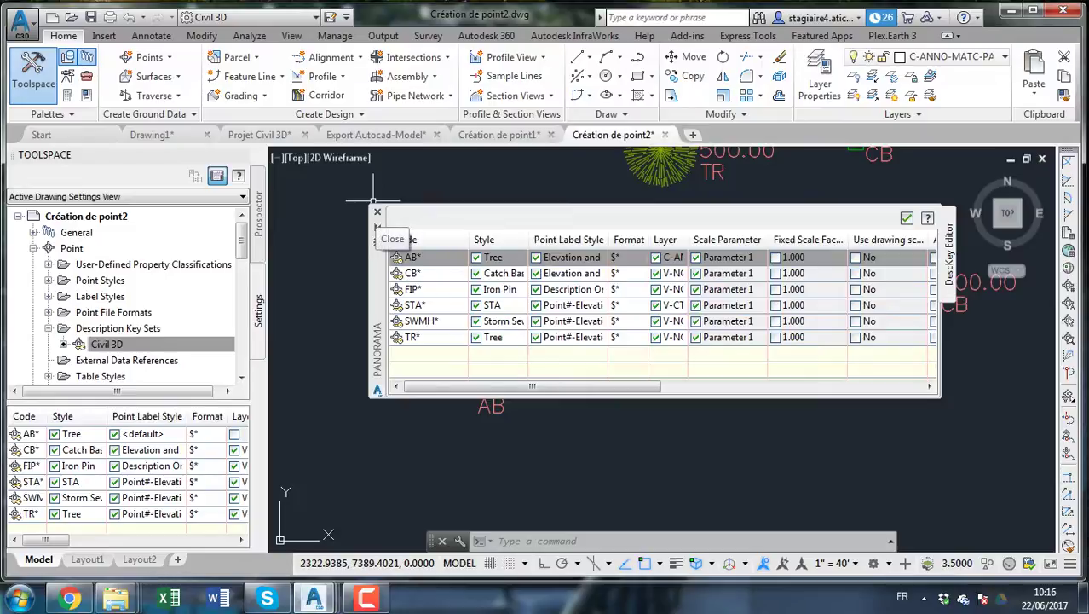
{"action": "left_click", "coordinate": [377, 211]}
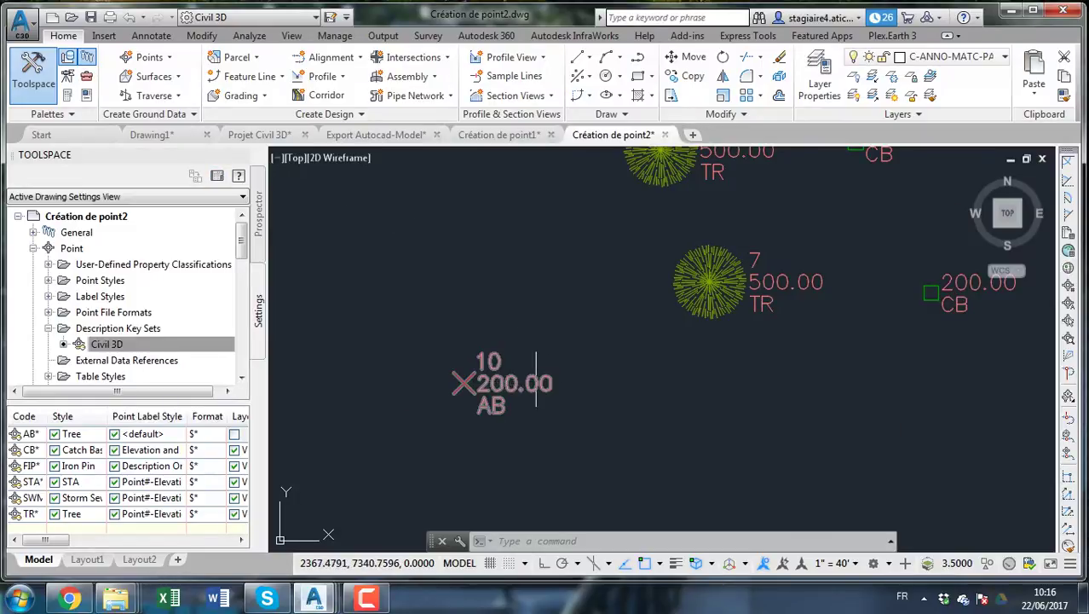
Create a point manually just northwest of point 10, with description AB and elevation 300.
{"action": "scroll", "coordinate": [569, 416], "scroll_direction": "down", "scroll_amount": 4}
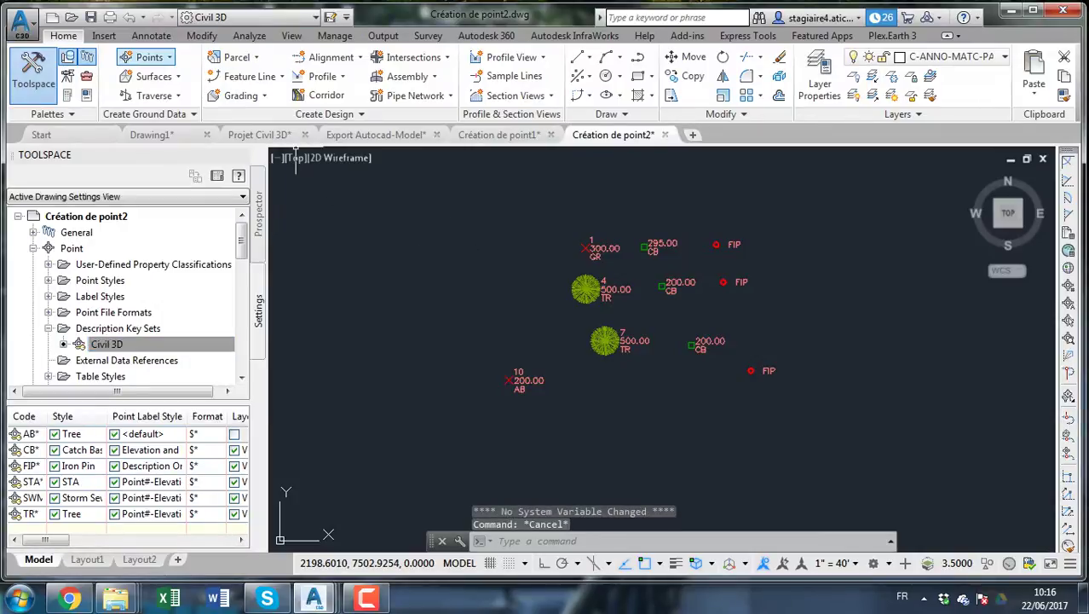
{"action": "left_click", "coordinate": [149, 57]}
{"action": "left_click", "coordinate": [195, 77]}
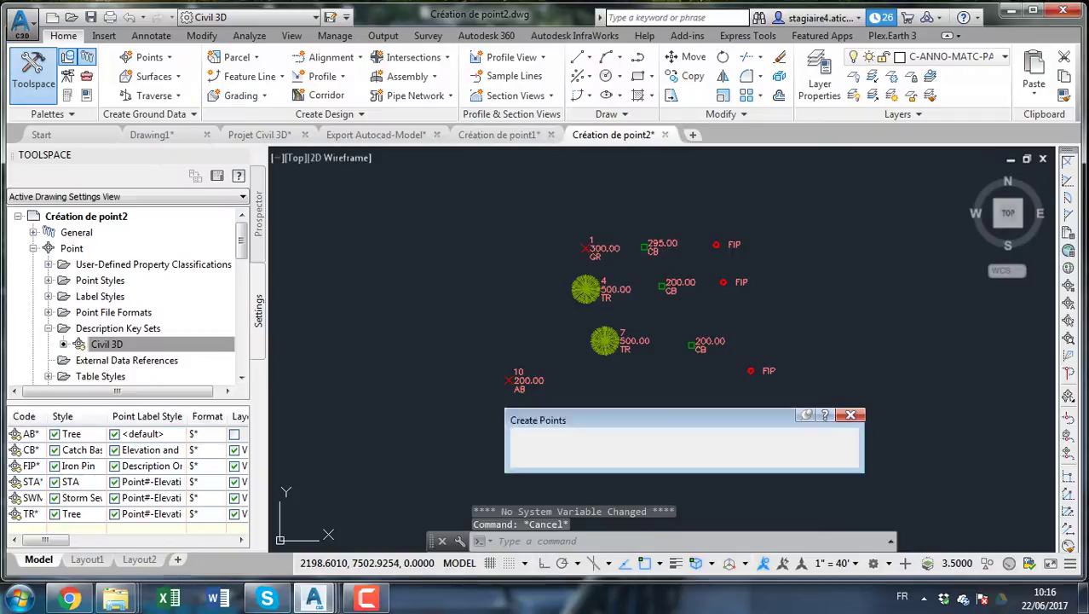
{"action": "left_click", "coordinate": [529, 438]}
{"action": "left_click", "coordinate": [478, 341]}
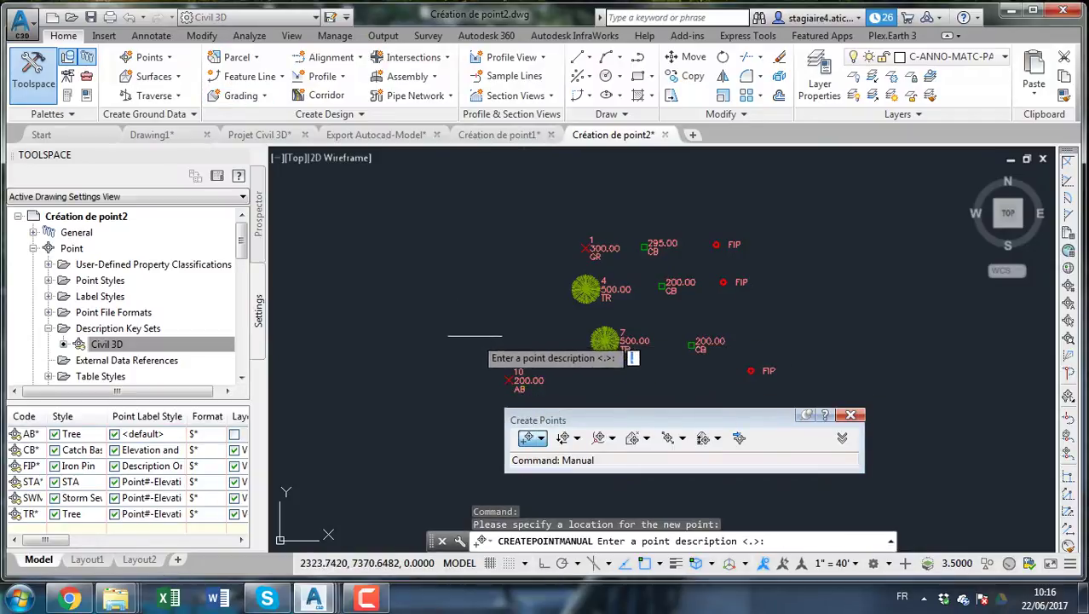
{"action": "type", "text": "av"}
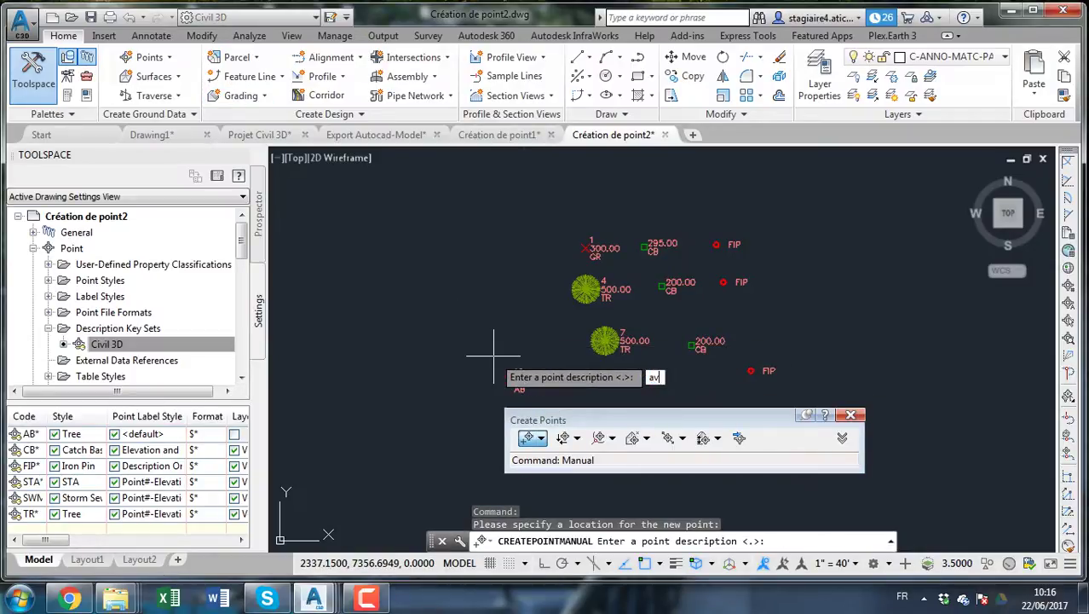
{"action": "key", "text": "BackSpace"}
{"action": "type", "text": "b"}
{"action": "key", "text": "Return"}
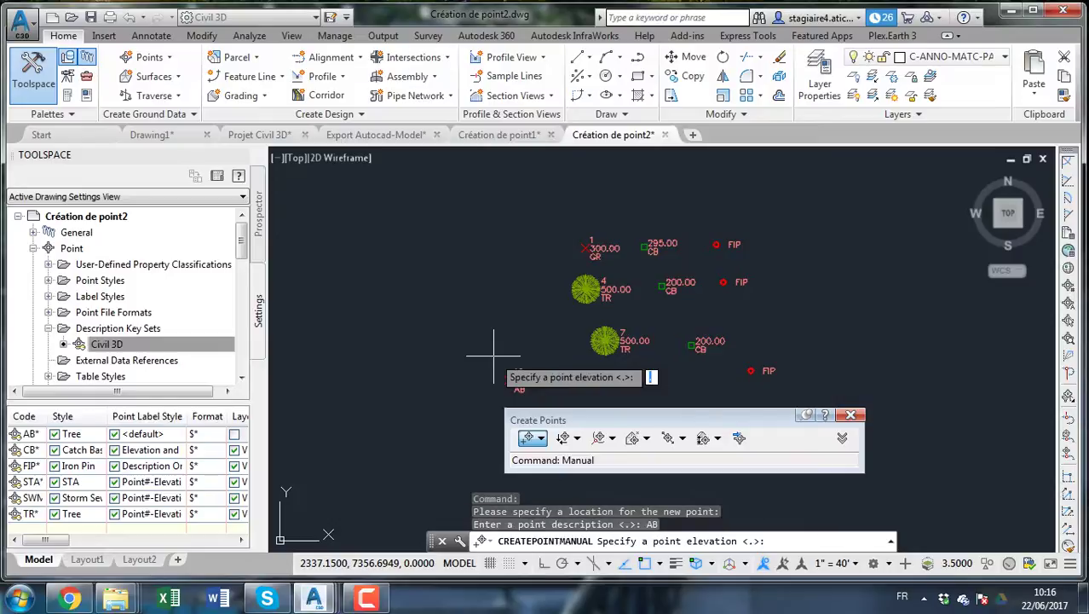
{"action": "type", "text": "300"}
{"action": "key", "text": "Return"}
{"action": "left_click", "coordinate": [494, 357]}
{"action": "scroll", "coordinate": [499, 358], "scroll_direction": "up", "scroll_amount": 4}
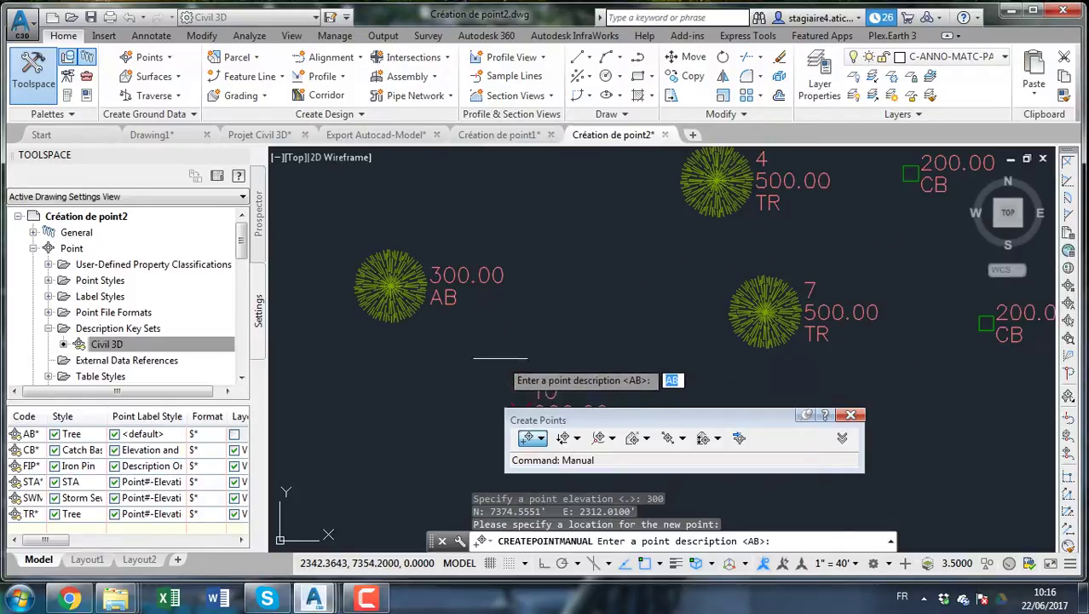
End point creation and check point 10's style settings in its properties, leaving the style unchanged.
{"action": "key", "text": "Escape"}
{"action": "middle_click_drag", "start_coordinate": [500, 358], "coordinate": [503, 275]}
{"action": "key", "text": "Escape"}
{"action": "key", "text": "Escape"}
{"action": "left_click", "coordinate": [545, 335]}
{"action": "left_click", "coordinate": [537, 326]}
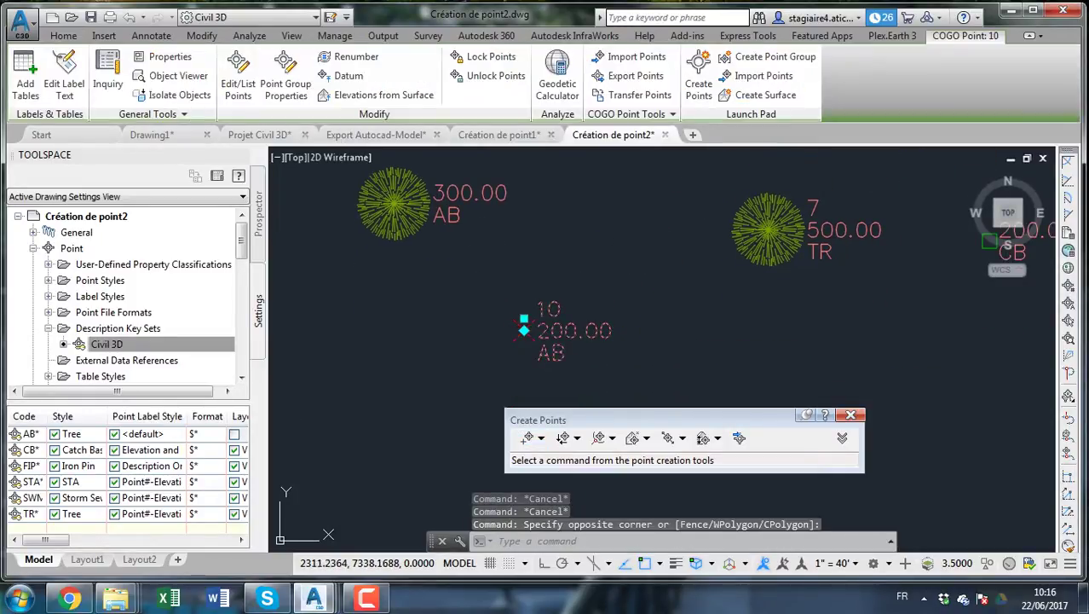
{"action": "right_click", "coordinate": [546, 307]}
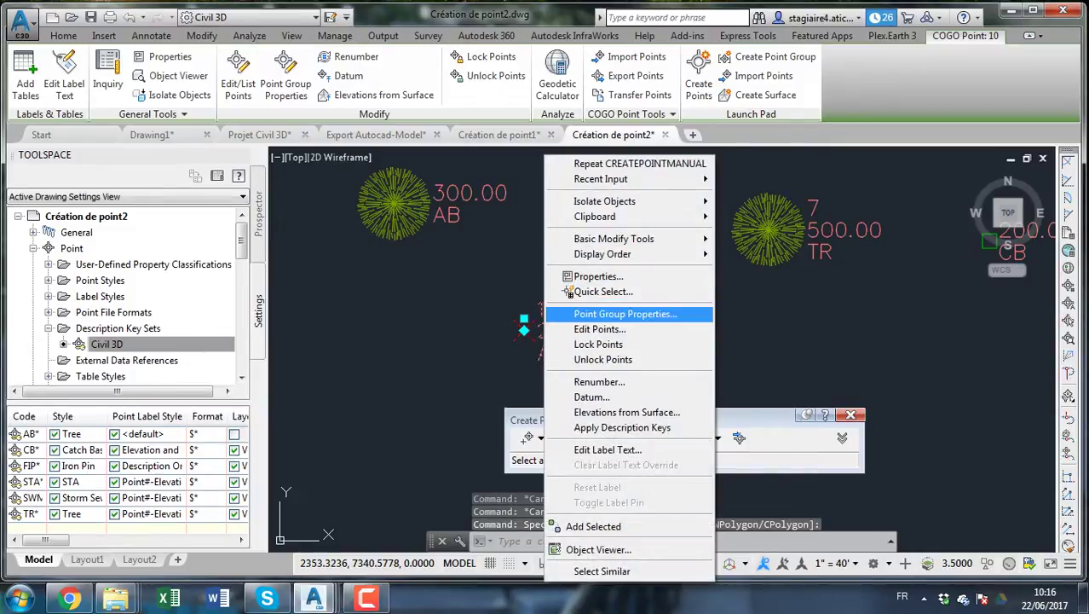
{"action": "left_click", "coordinate": [592, 277]}
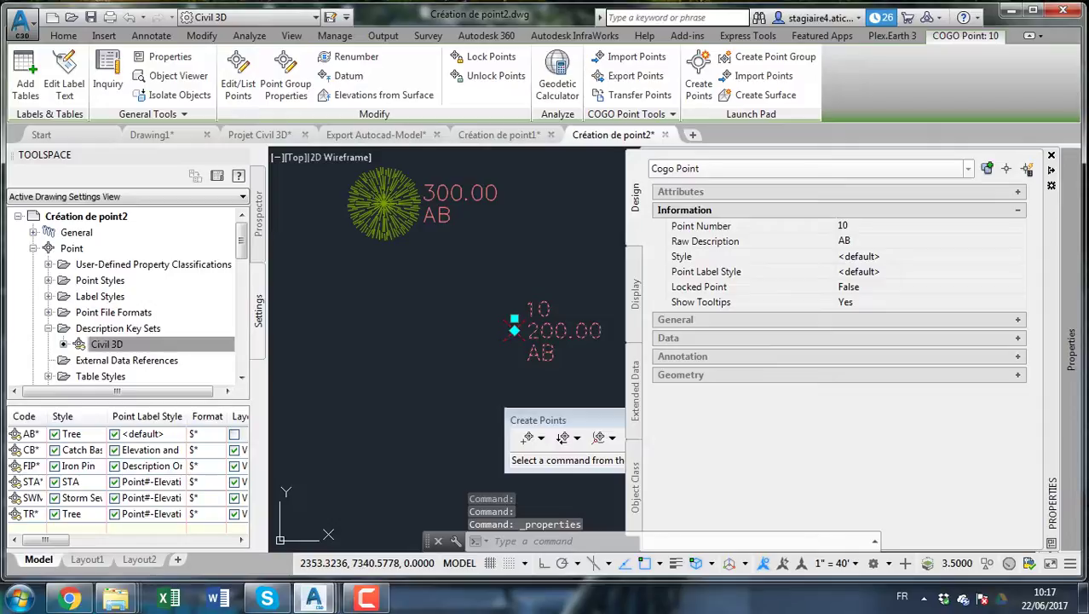
{"action": "left_click", "coordinate": [861, 257]}
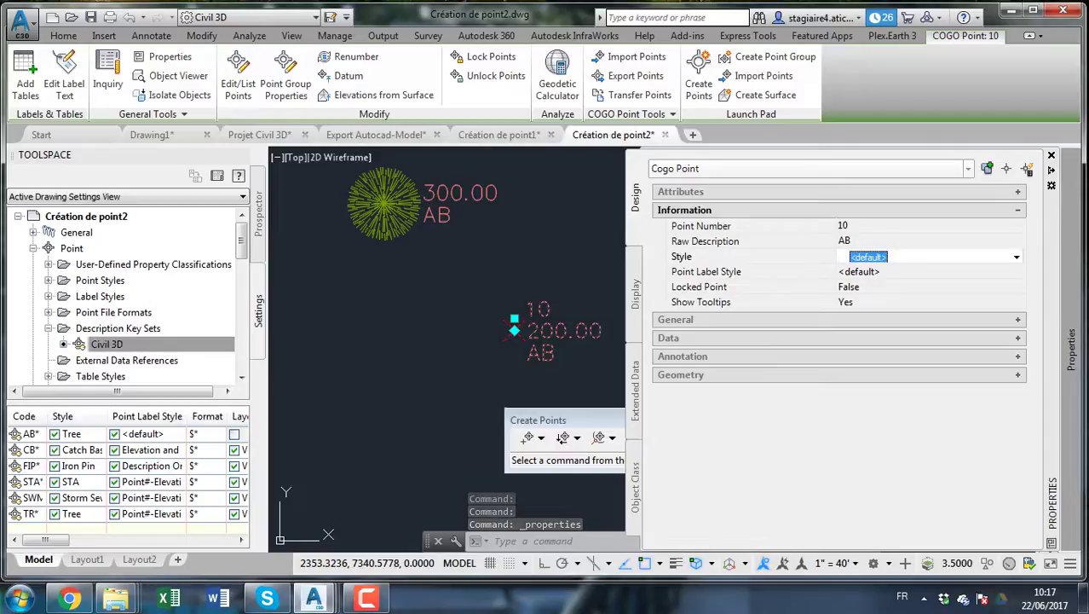
{"action": "left_click", "coordinate": [1051, 155]}
{"action": "key", "text": "Escape"}
{"action": "key", "text": "Escape"}
{"action": "key", "text": "Escape"}
Examine point 10's marker and label up close and compare them with the surrounding points.
{"action": "scroll", "coordinate": [565, 366], "scroll_direction": "down", "scroll_amount": 2}
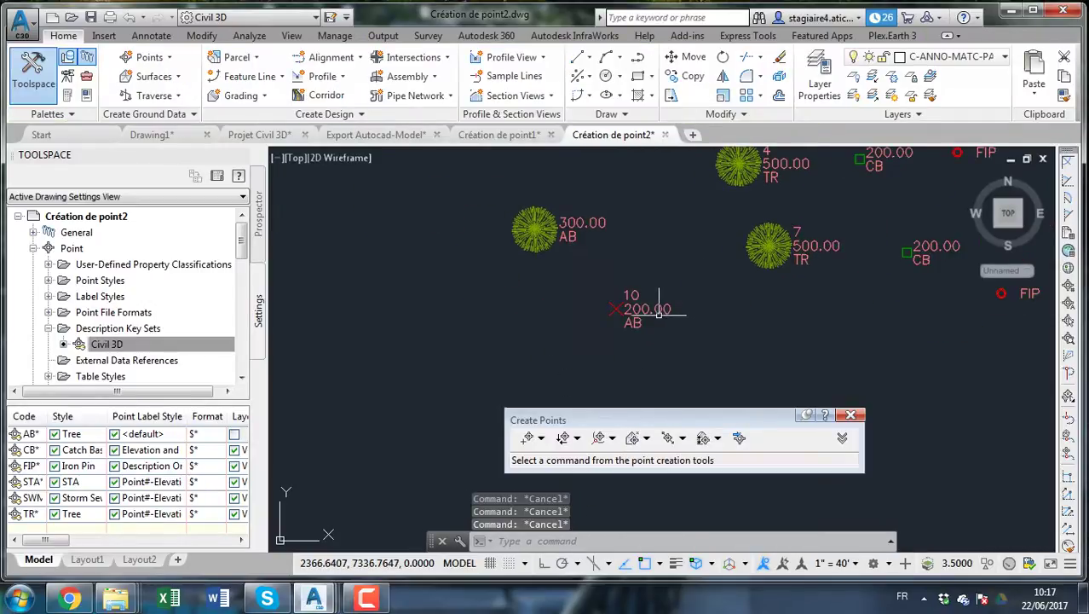
{"action": "scroll", "coordinate": [631, 316], "scroll_direction": "up", "scroll_amount": 2}
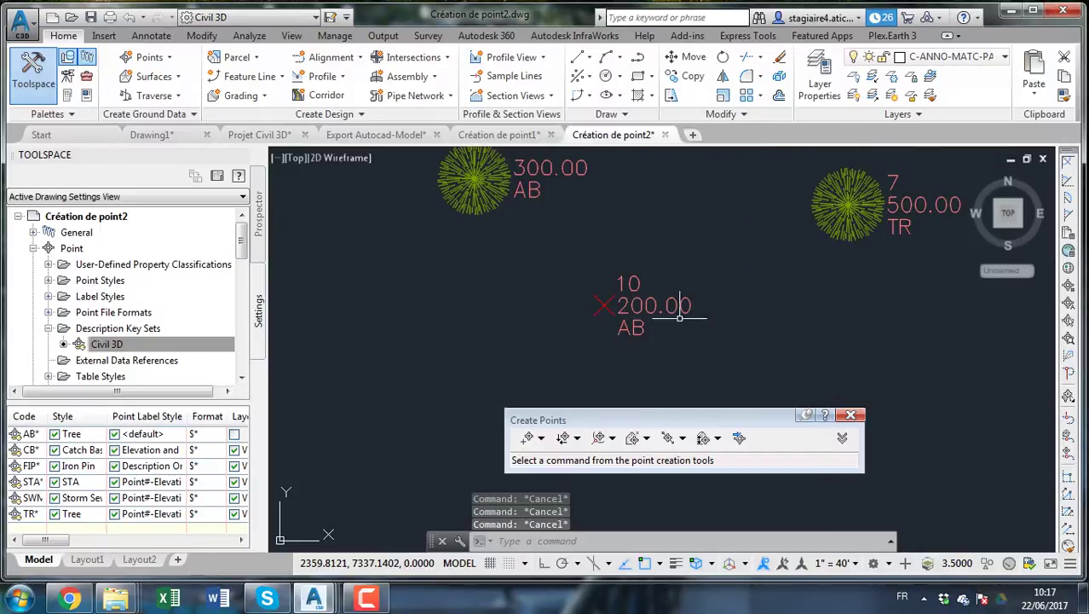
{"action": "scroll", "coordinate": [598, 268], "scroll_direction": "up", "scroll_amount": 4}
{"action": "middle_click_drag", "start_coordinate": [674, 302], "coordinate": [537, 240]}
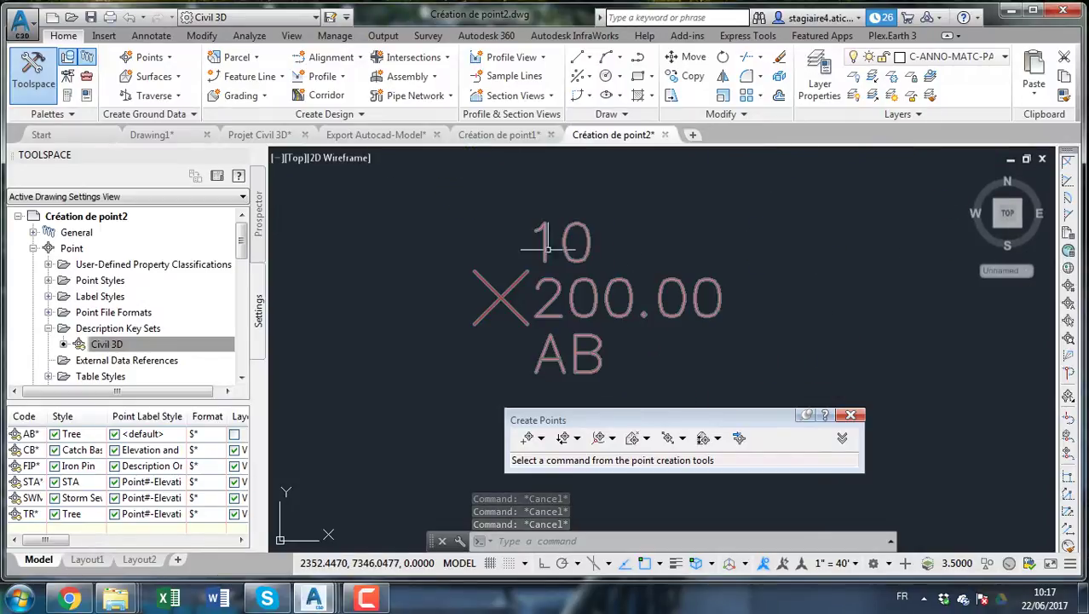
{"action": "scroll", "coordinate": [605, 273], "scroll_direction": "down", "scroll_amount": 4}
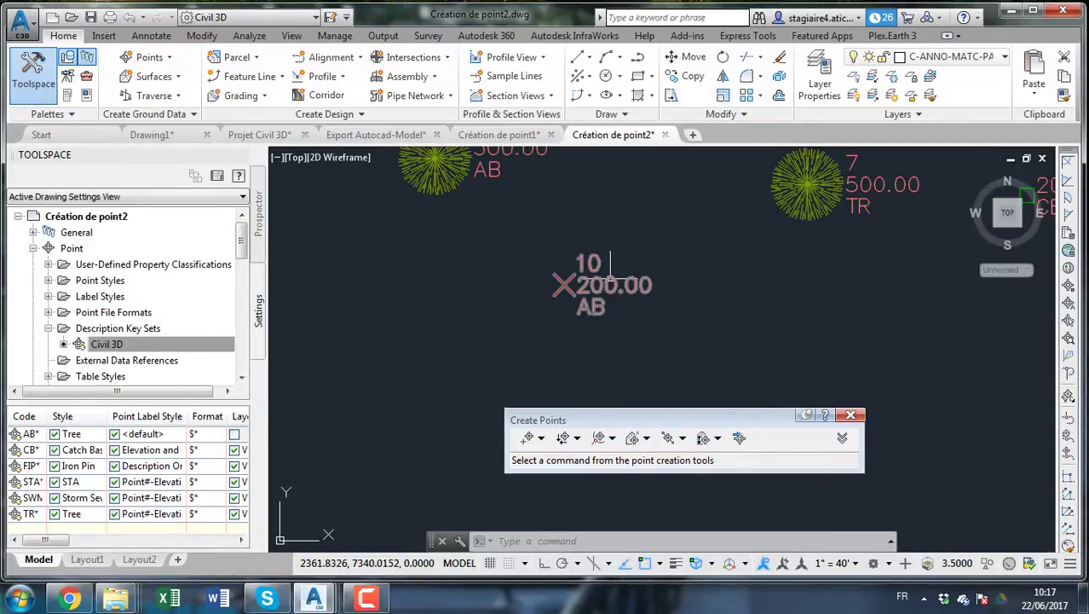
{"action": "left_click", "coordinate": [596, 274]}
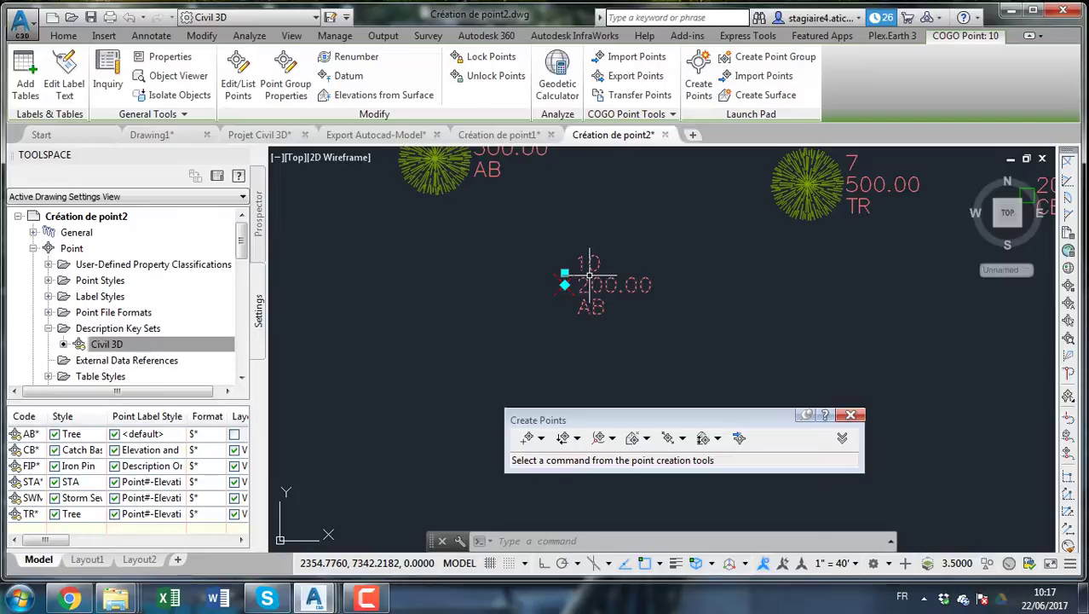
{"action": "scroll", "coordinate": [671, 281], "scroll_direction": "down", "scroll_amount": 4}
{"action": "mouse_move", "coordinate": [695, 280]}
{"action": "middle_mouse_down"}
{"action": "mouse_move", "coordinate": [583, 257]}
{"action": "mouse_move", "coordinate": [598, 274]}
{"action": "middle_mouse_up"}
{"action": "key", "text": "Escape"}
{"action": "key", "text": "Escape"}
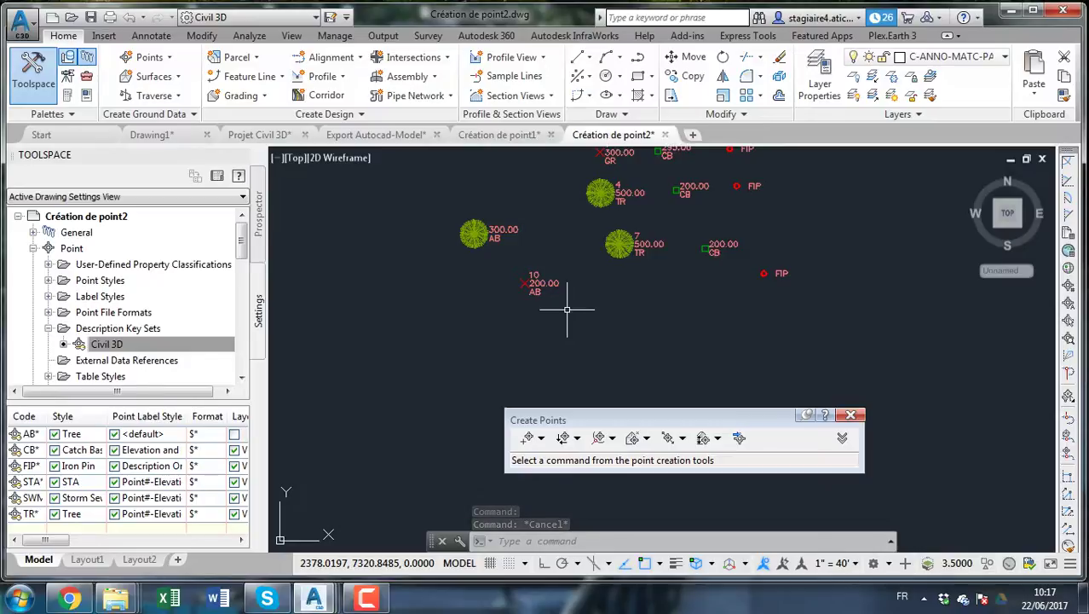
Open the STA* description key of the Civil 3D set in the key editor, review its settings and options, and close the editor.
{"action": "left_click", "coordinate": [107, 344]}
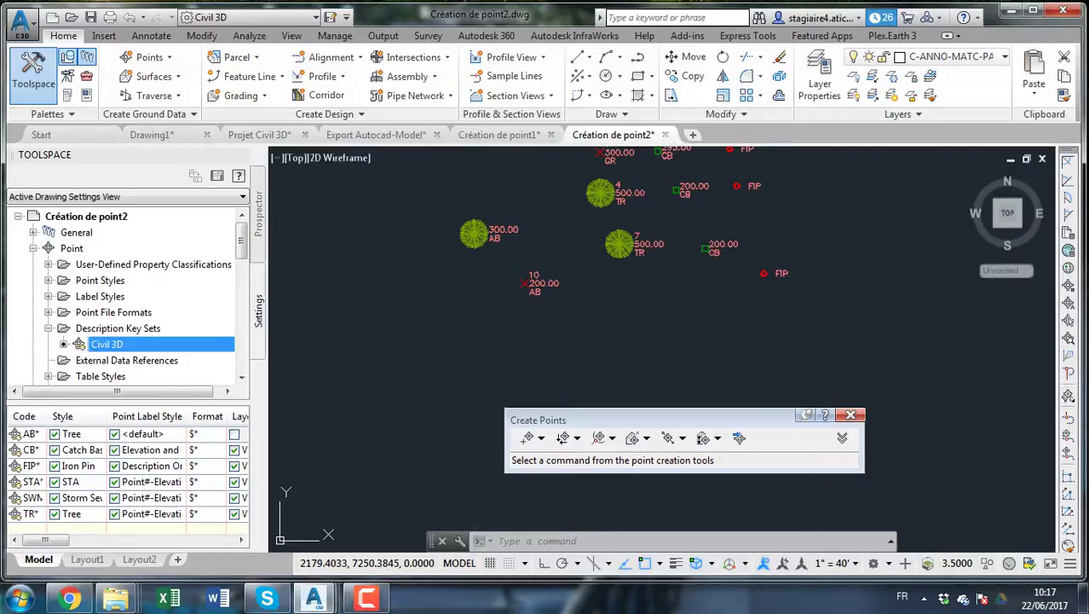
{"action": "left_click", "coordinate": [32, 483]}
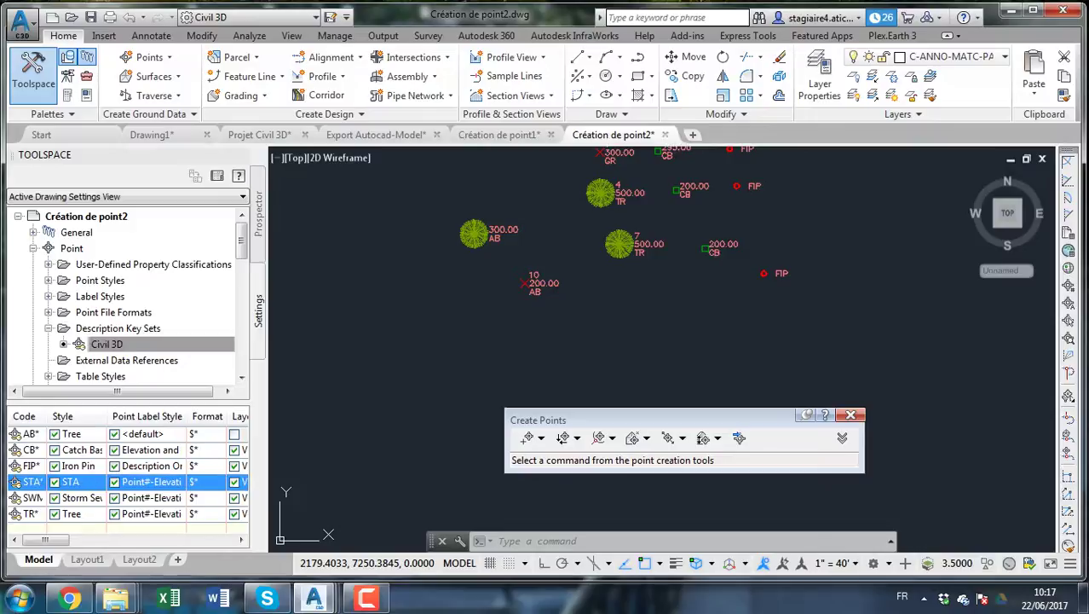
{"action": "right_click", "coordinate": [20, 482]}
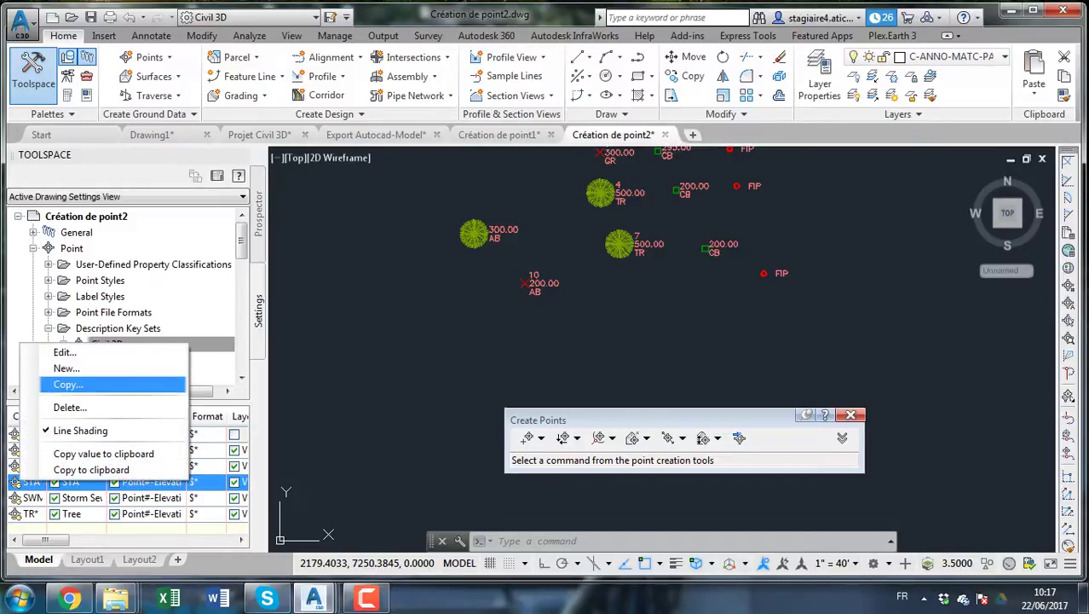
{"action": "left_click", "coordinate": [31, 497]}
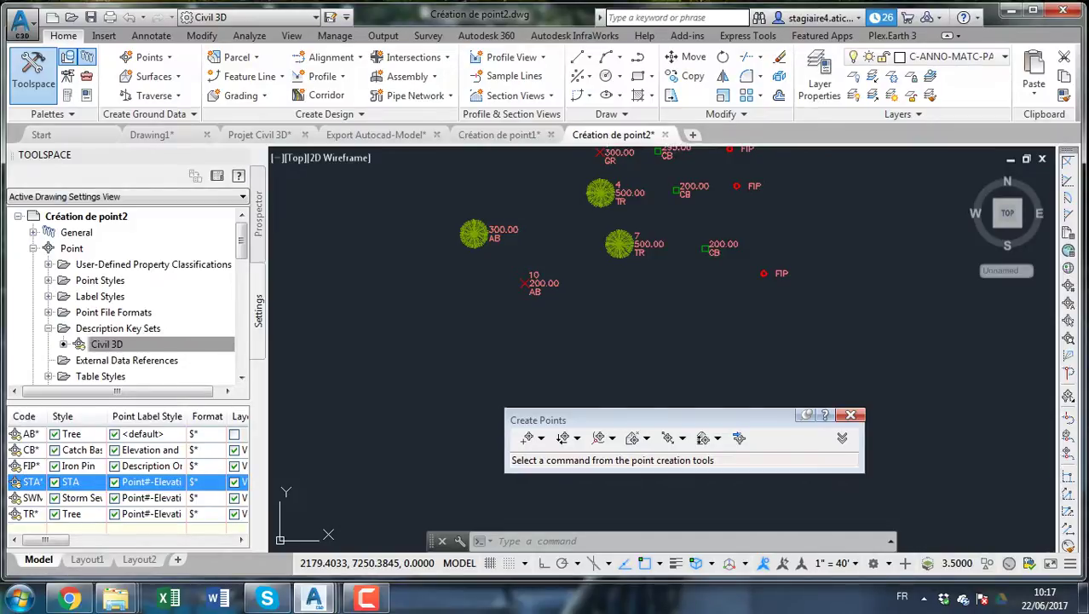
{"action": "right_click", "coordinate": [30, 495]}
{"action": "left_click", "coordinate": [34, 481]}
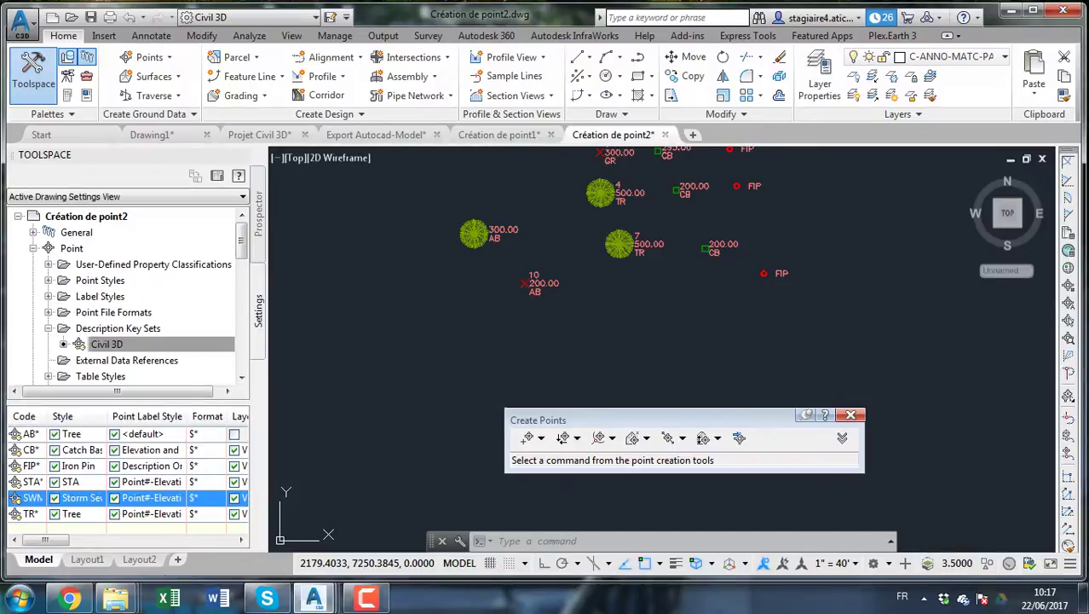
{"action": "right_click", "coordinate": [38, 482]}
{"action": "left_click", "coordinate": [83, 358]}
{"action": "left_click", "coordinate": [579, 257]}
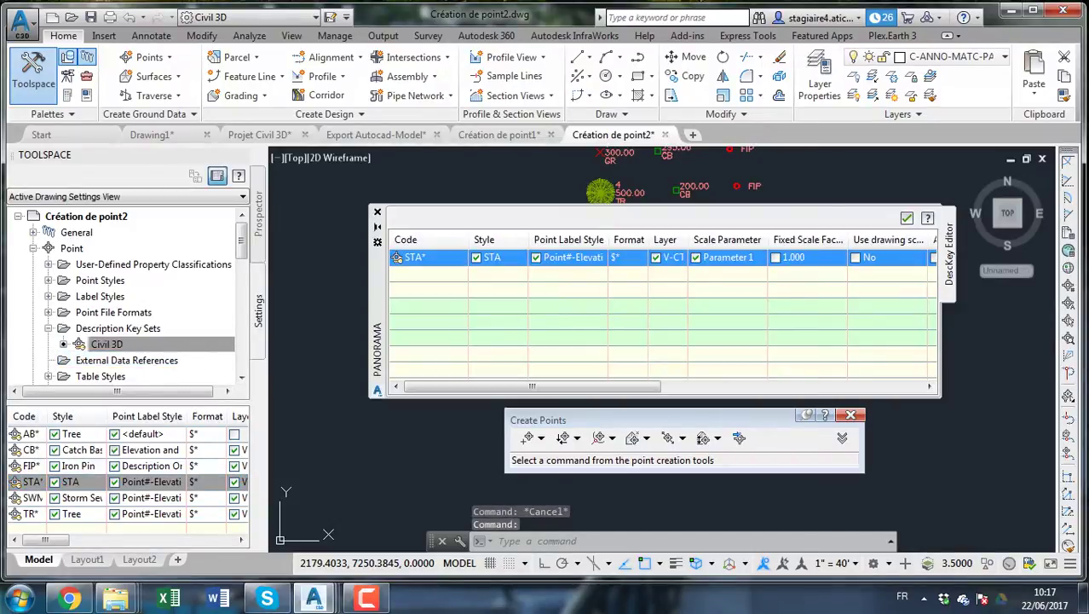
{"action": "right_click", "coordinate": [587, 259]}
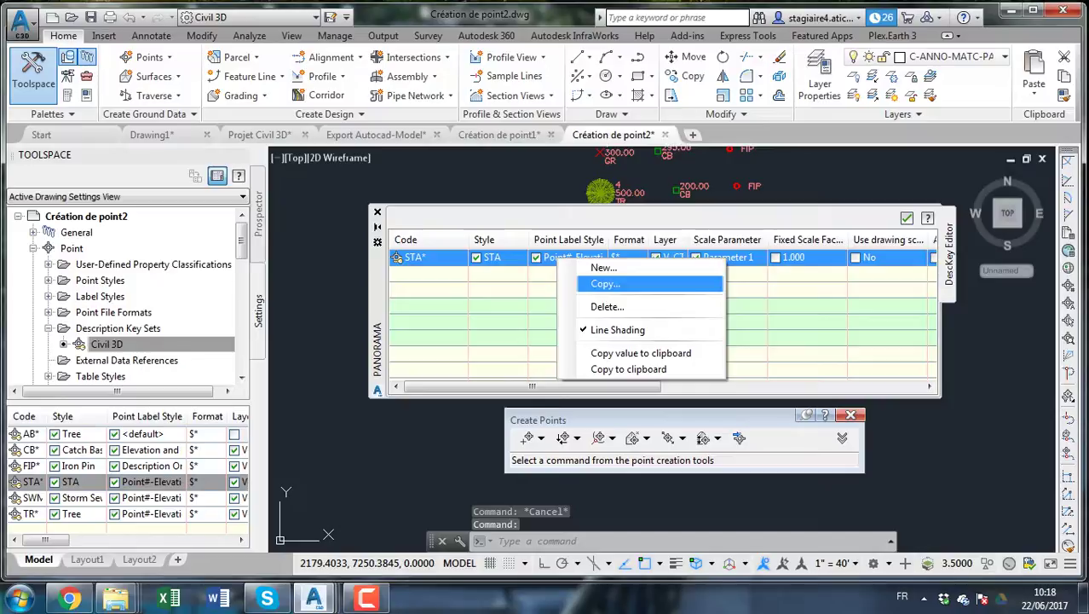
{"action": "key", "text": "Escape"}
{"action": "key", "text": "Escape"}
{"action": "key", "text": "Escape"}
{"action": "key", "text": "Escape"}
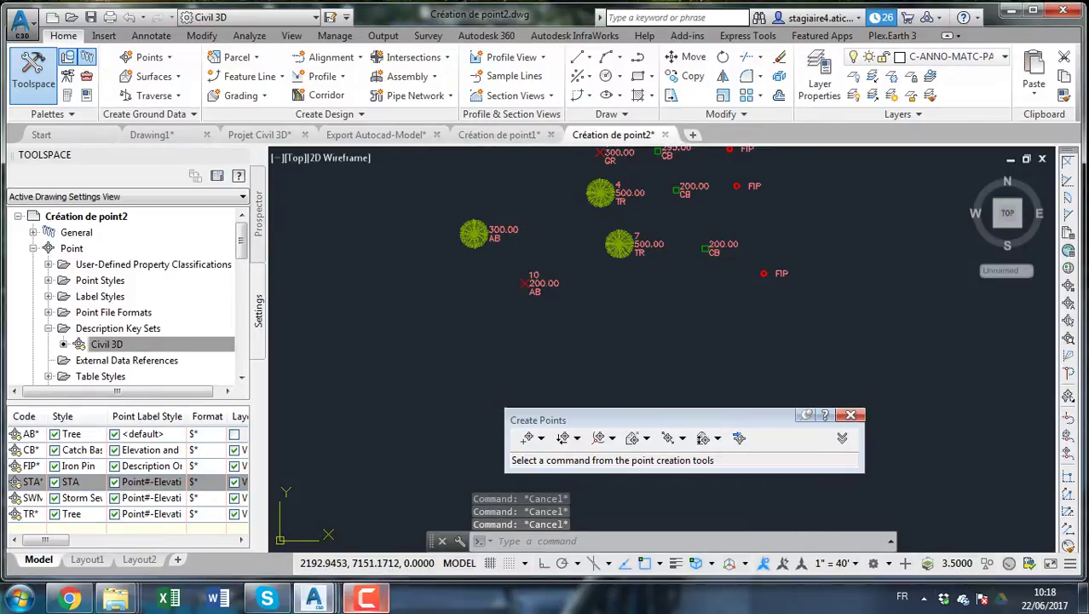
{"action": "left_click", "coordinate": [367, 598]}
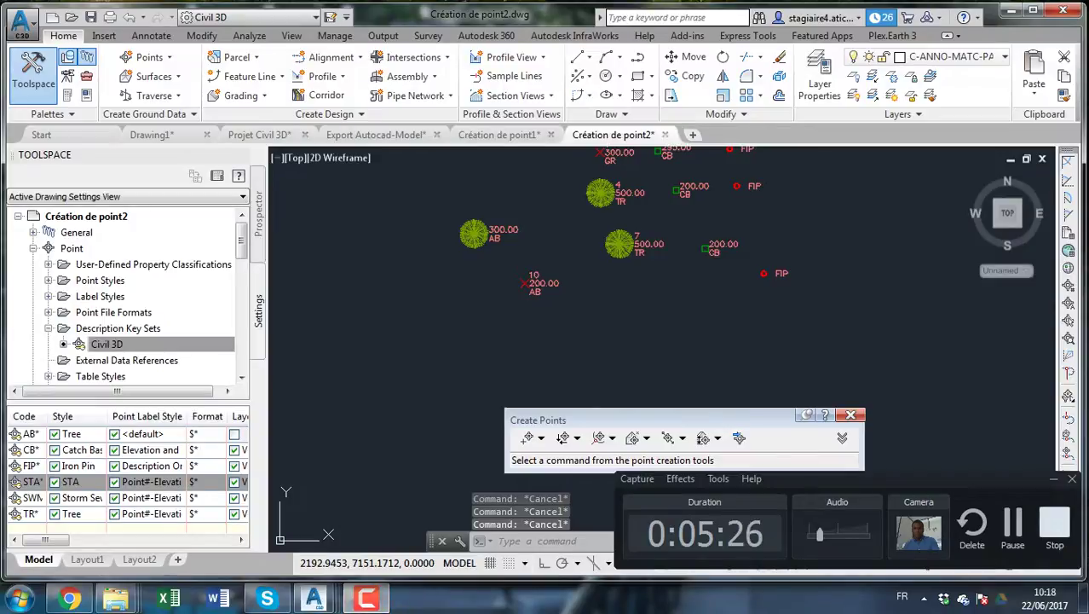